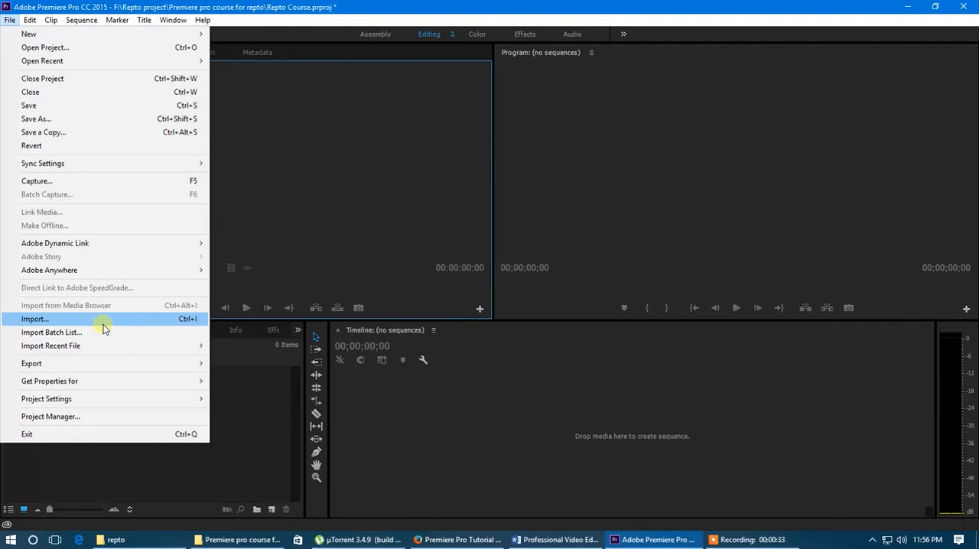
pyautogui.click(102, 321)
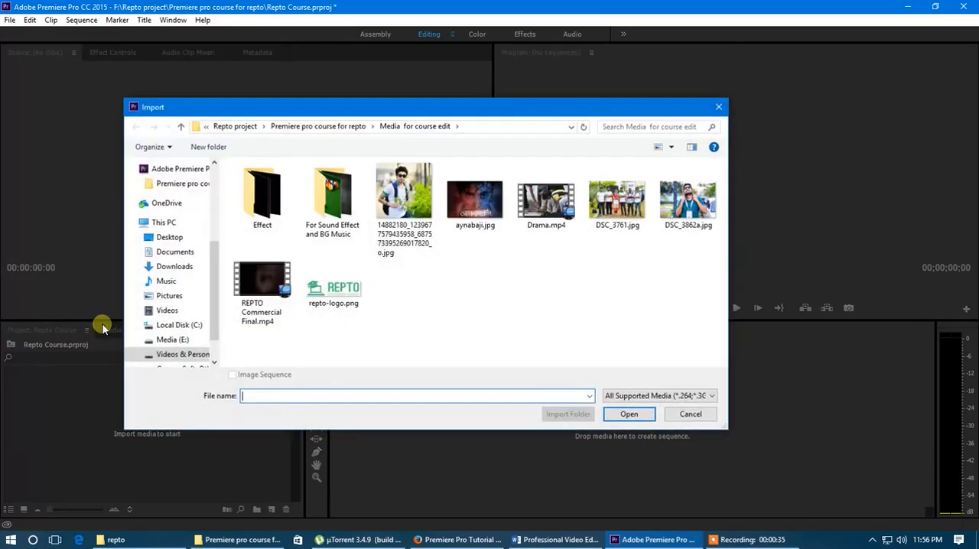
pyautogui.click(344, 126)
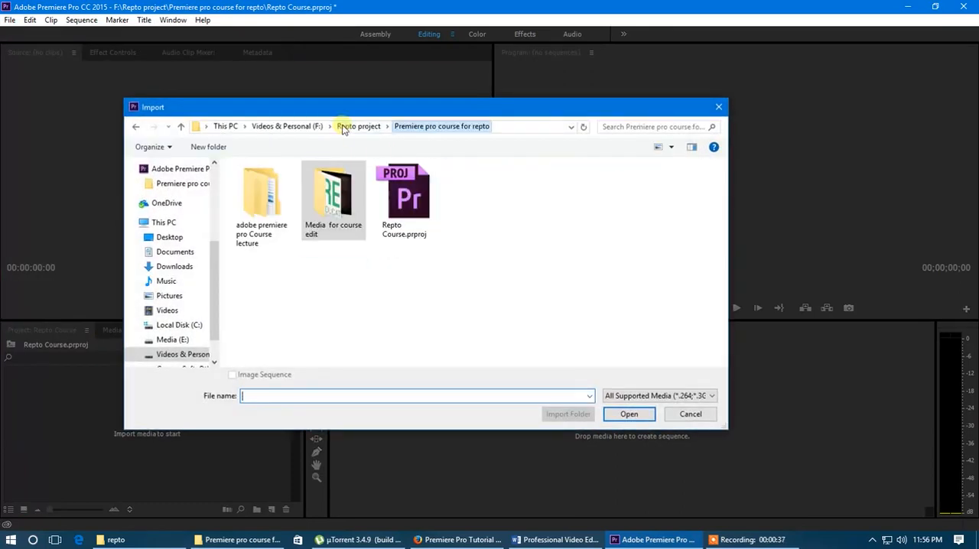
pyautogui.doubleClick(338, 195)
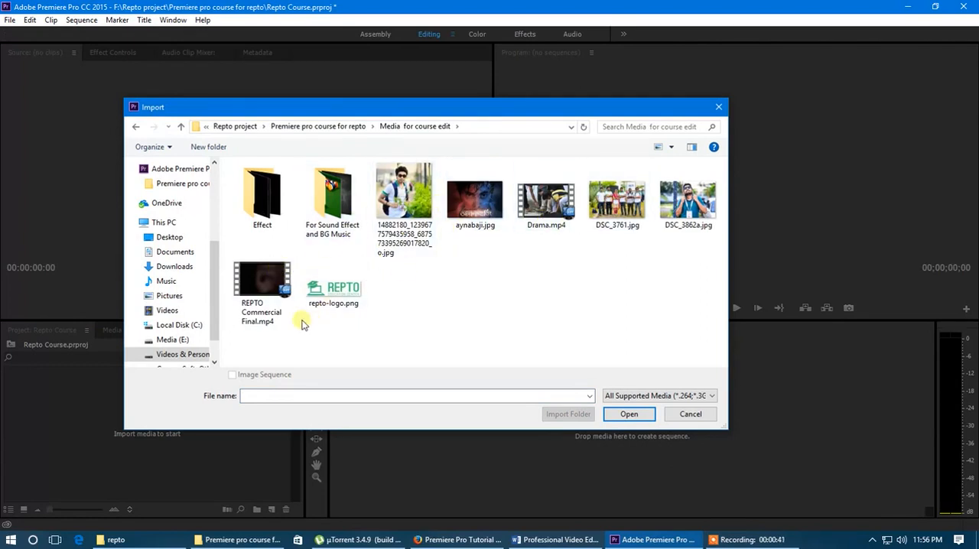
pyautogui.click(690, 413)
pyautogui.click(38, 331)
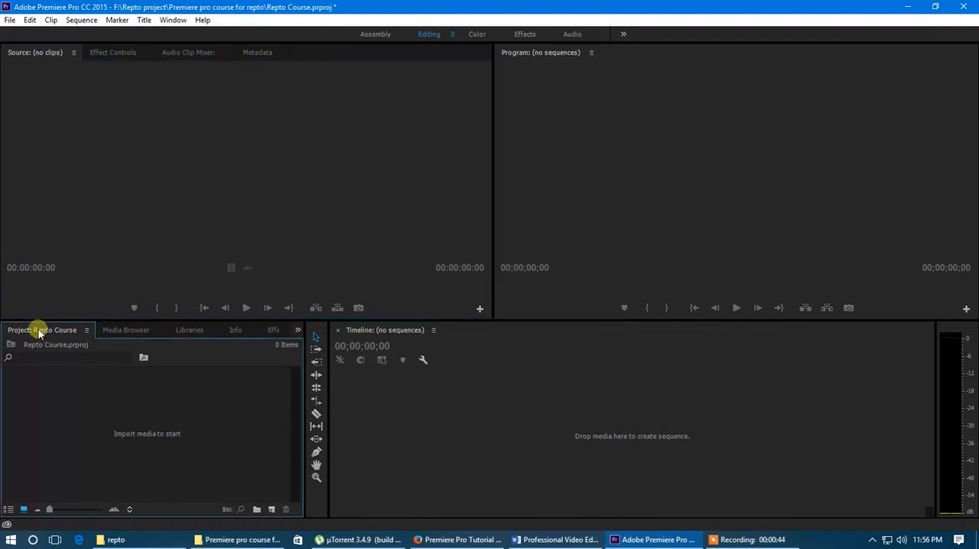
pyautogui.rightClick(136, 410)
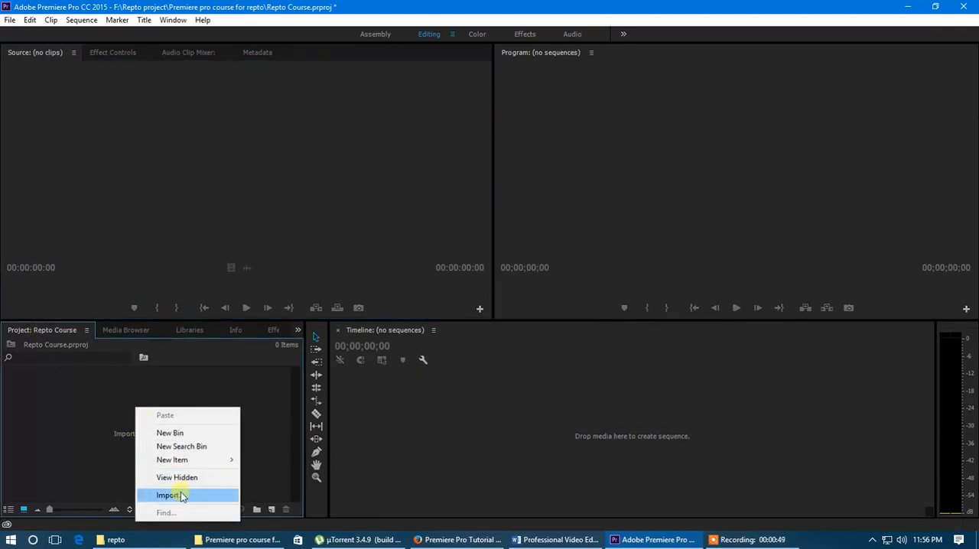
pyautogui.click(107, 416)
pyautogui.click(170, 409)
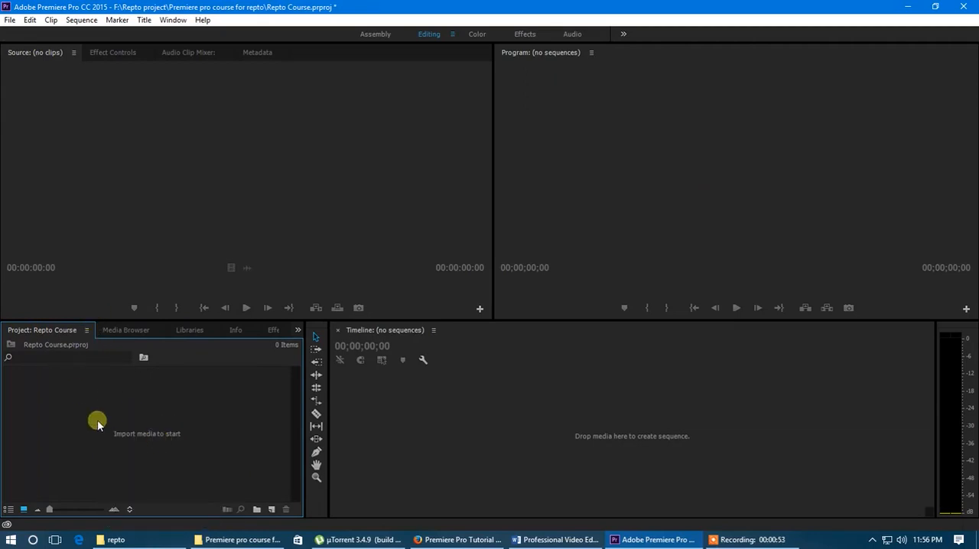
# Import REPTO Commercial Final.mp4 from the Media for course edit folder into the project
pyautogui.doubleClick(156, 424)
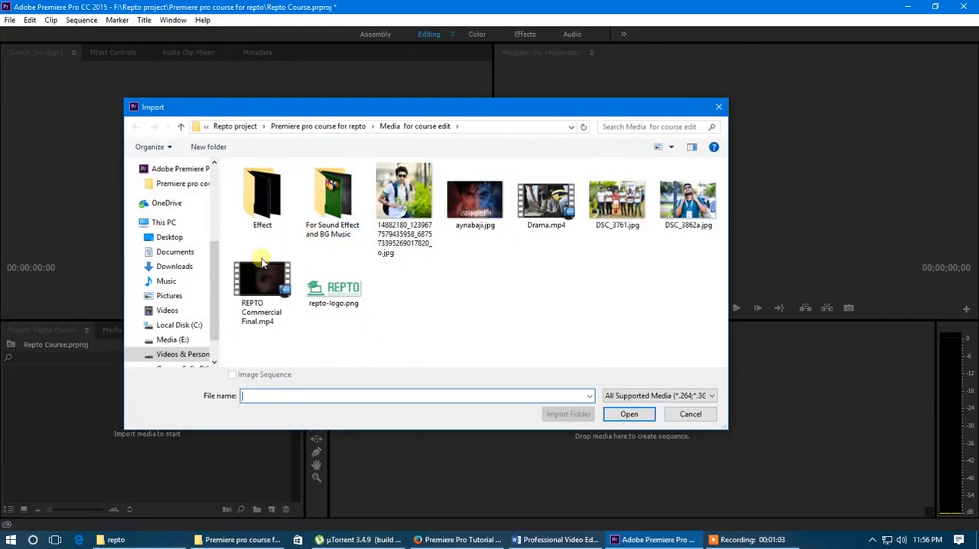
pyautogui.moveTo(215, 249); pyautogui.dragTo(217, 185)
pyautogui.moveTo(218, 253); pyautogui.dragTo(215, 289)
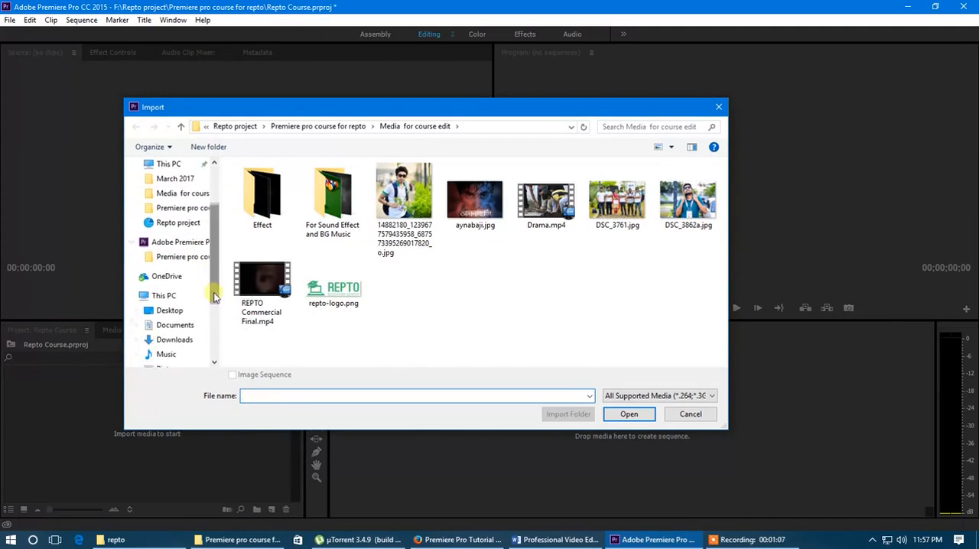
pyautogui.click(184, 311)
pyautogui.click(170, 297)
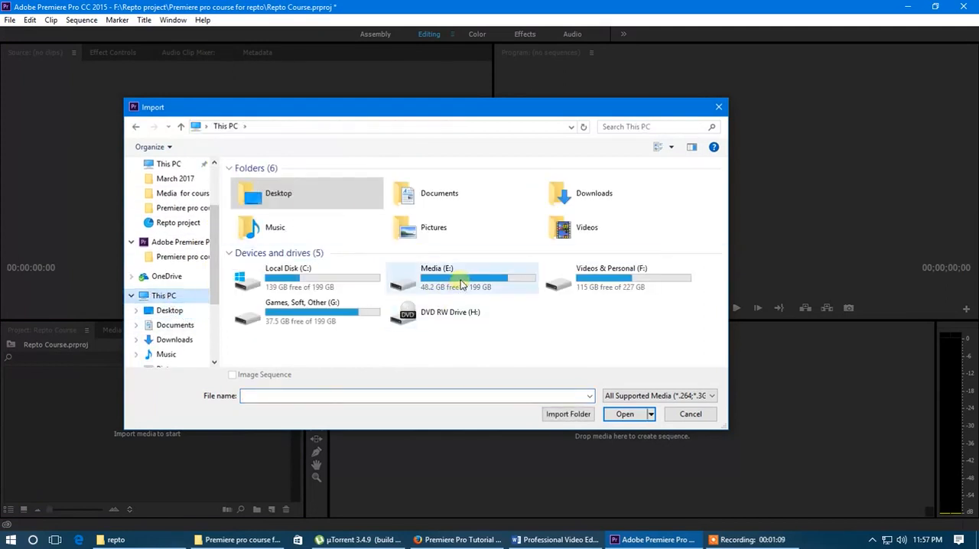
pyautogui.doubleClick(536, 281)
pyautogui.click(136, 127)
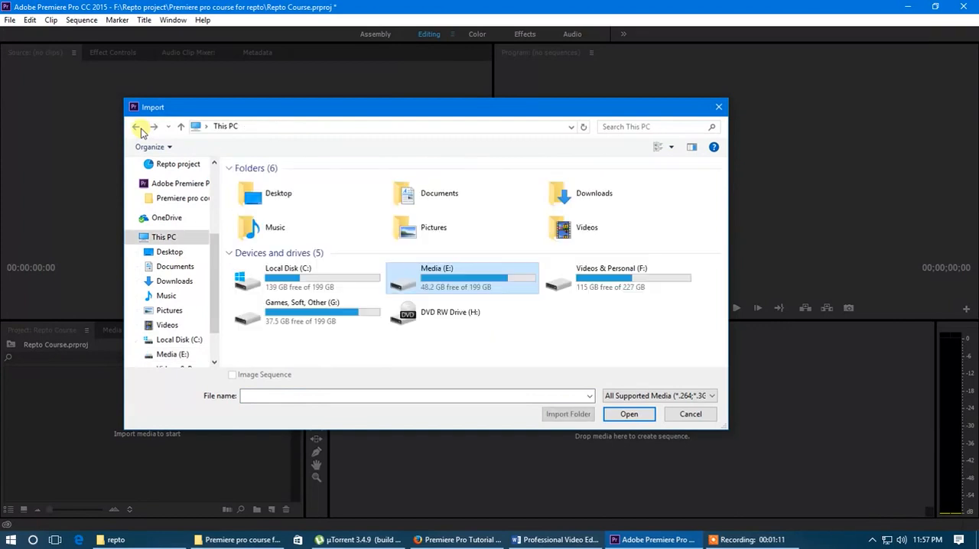
pyautogui.click(136, 127)
pyautogui.hotkey('alt', 'Left')
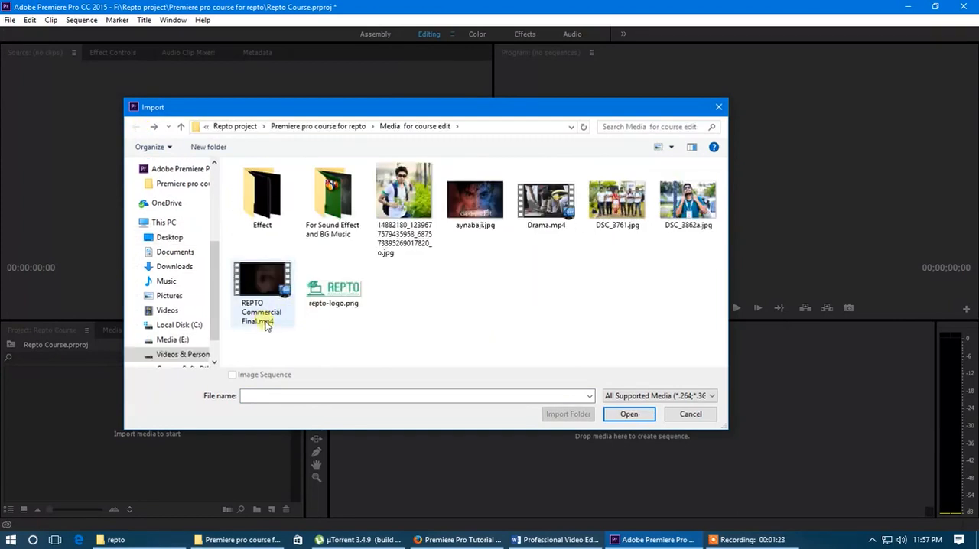
pyautogui.doubleClick(261, 278)
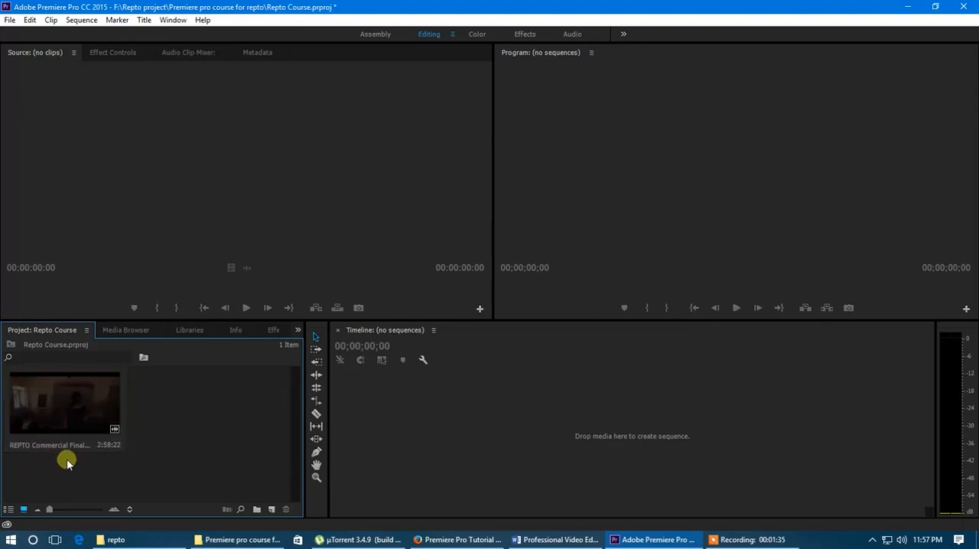
# Show the project items in List View, and widen the Project panel and its Name column to fit the full clip name
pyautogui.click(10, 509)
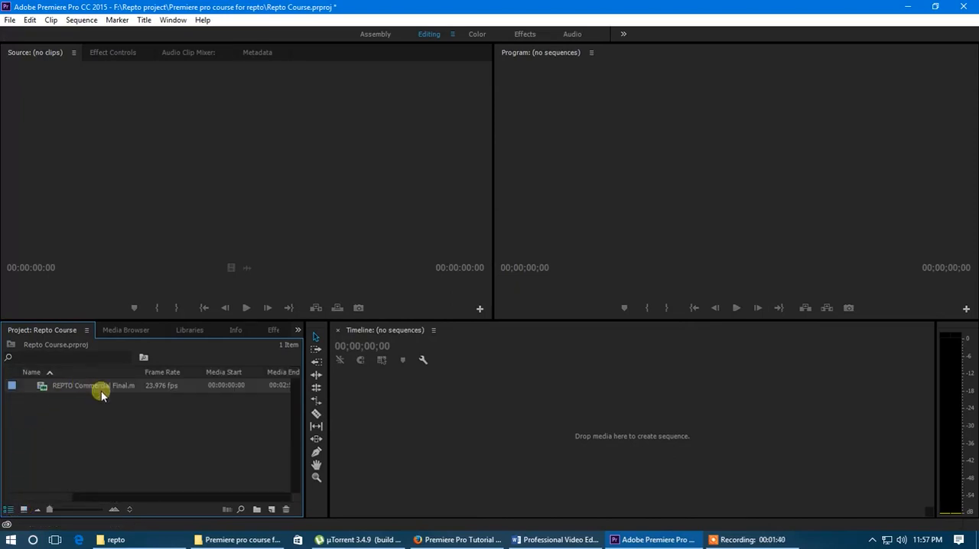
pyautogui.moveTo(305, 432); pyautogui.dragTo(469, 437)
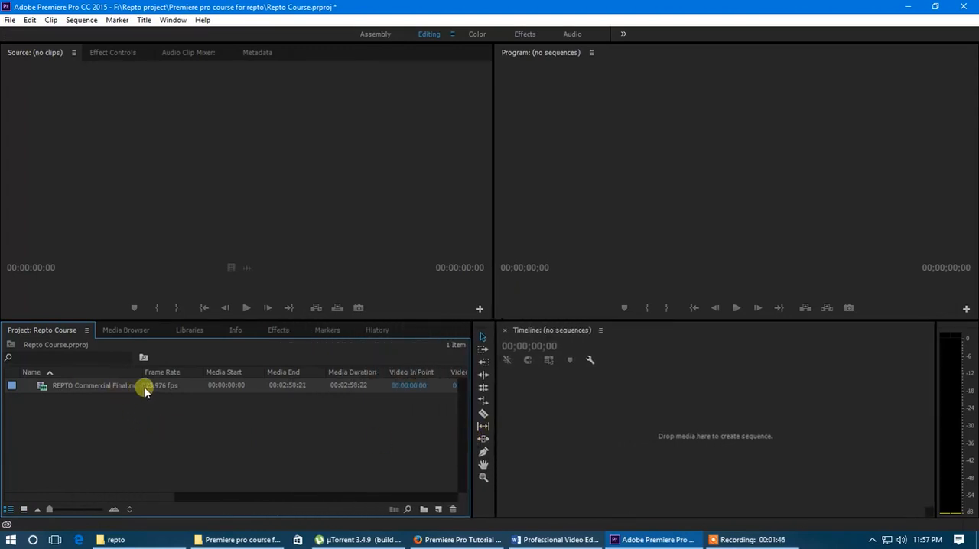
pyautogui.moveTo(146, 378)
pyautogui.mouseDown()
pyautogui.moveTo(165, 378)
pyautogui.moveTo(98, 379)
pyautogui.moveTo(156, 384)
pyautogui.mouseUp()
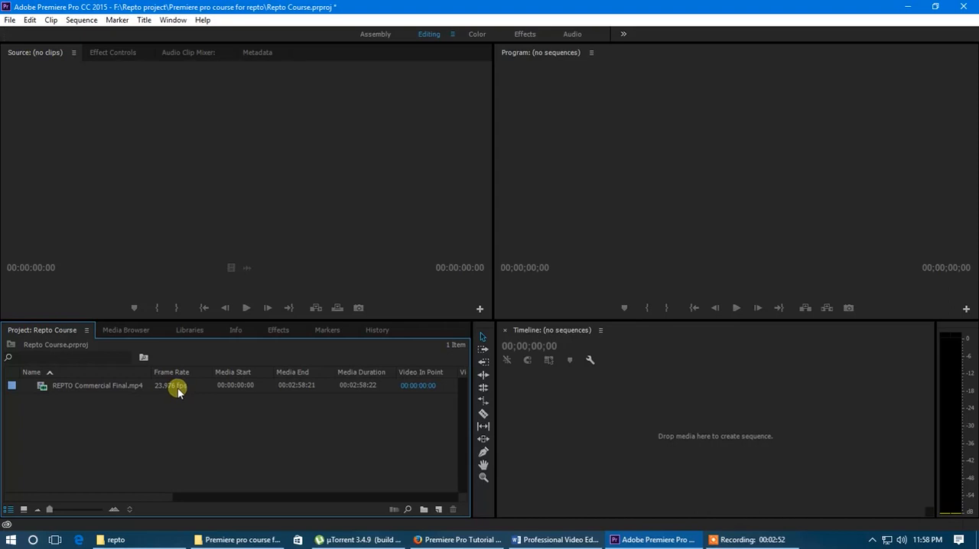
# Examine the properties of the REPTO Commercial Final.mp4 clip, including its image size, frame rate, duration and source project, then close them
pyautogui.rightClick(111, 389)
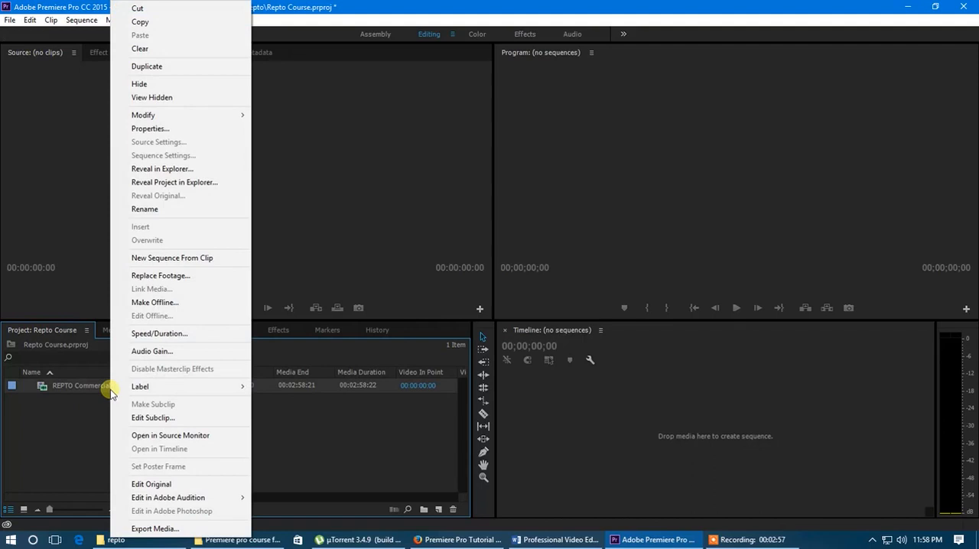
pyautogui.click(150, 128)
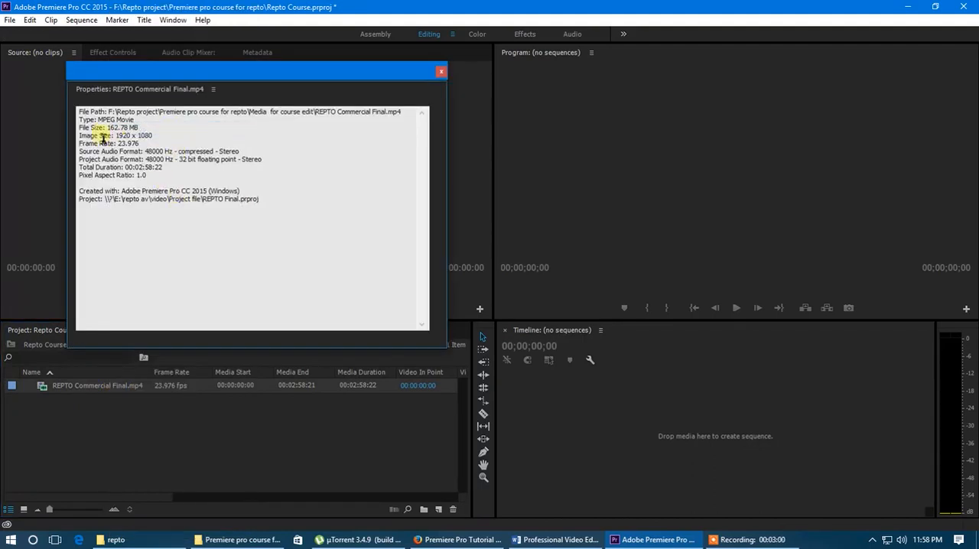
pyautogui.moveTo(109, 128); pyautogui.dragTo(134, 139)
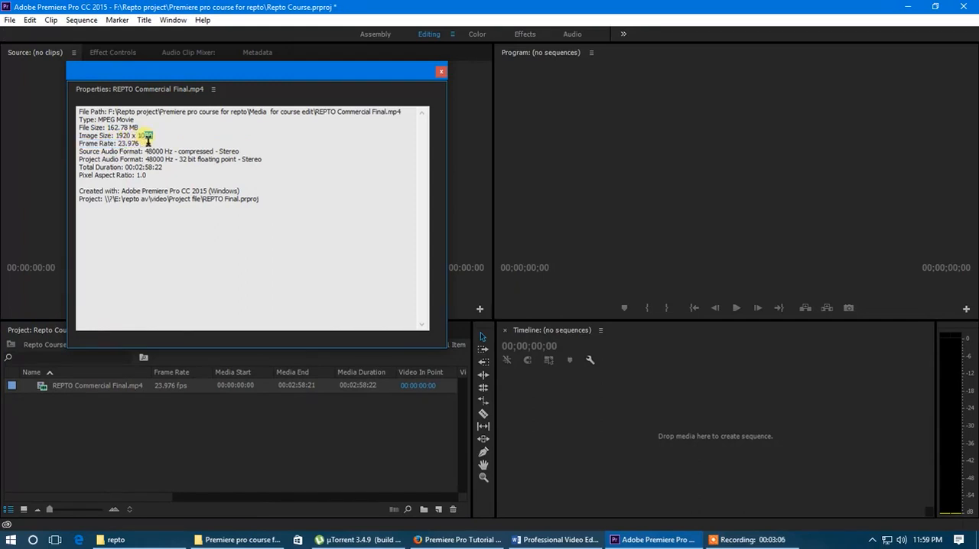
pyautogui.moveTo(147, 151); pyautogui.dragTo(147, 178)
pyautogui.click(175, 207)
pyautogui.moveTo(266, 203); pyautogui.dragTo(205, 200)
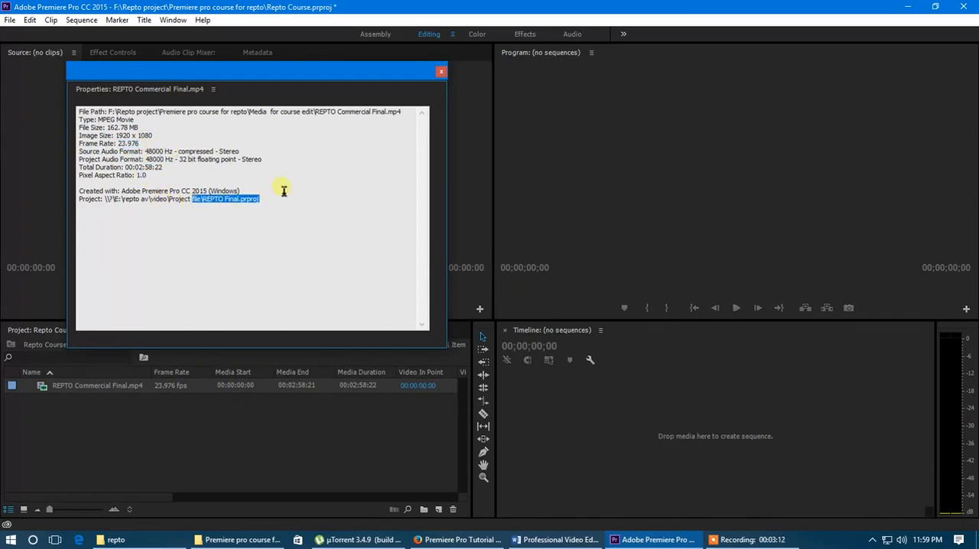
pyautogui.click(440, 71)
pyautogui.click(166, 449)
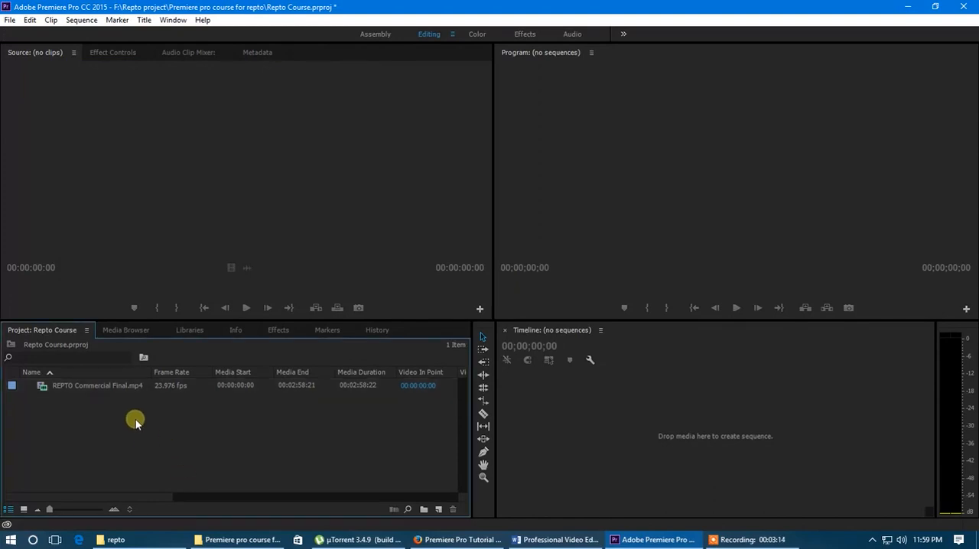
pyautogui.click(110, 386)
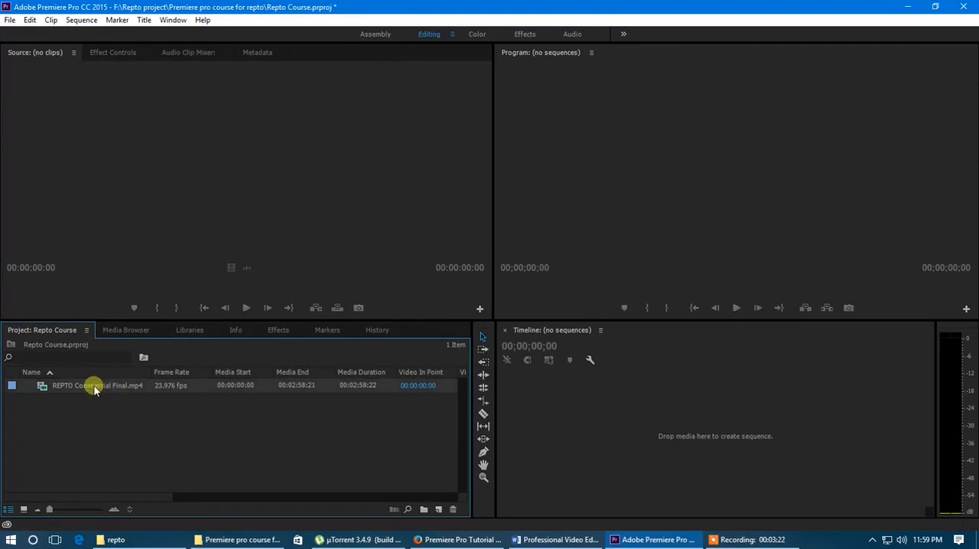
pyautogui.click(95, 388)
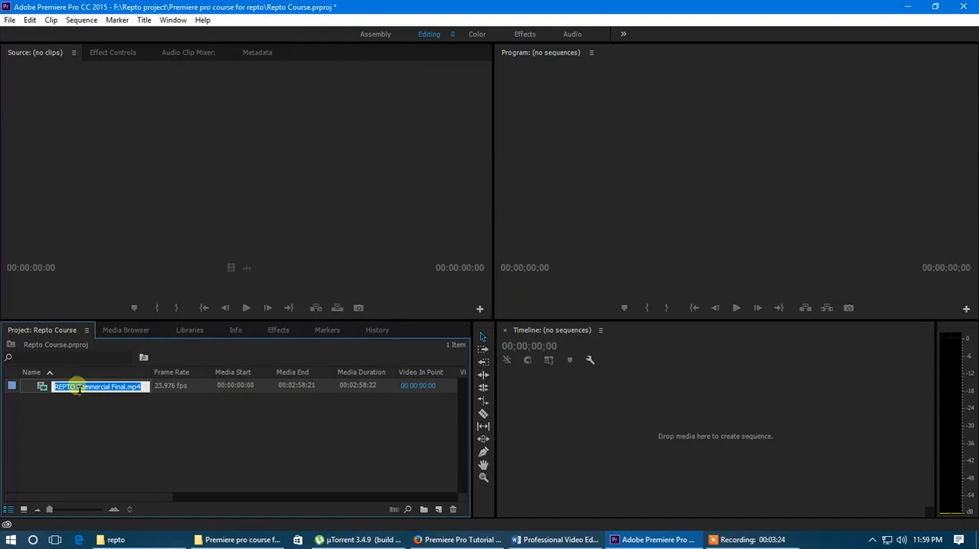
pyautogui.click(127, 461)
# Try larger icons in the list, switch the project items to Icon View at the smallest thumbnail size, and make the Project panel taller
pyautogui.moveTo(52, 509); pyautogui.dragTo(121, 509)
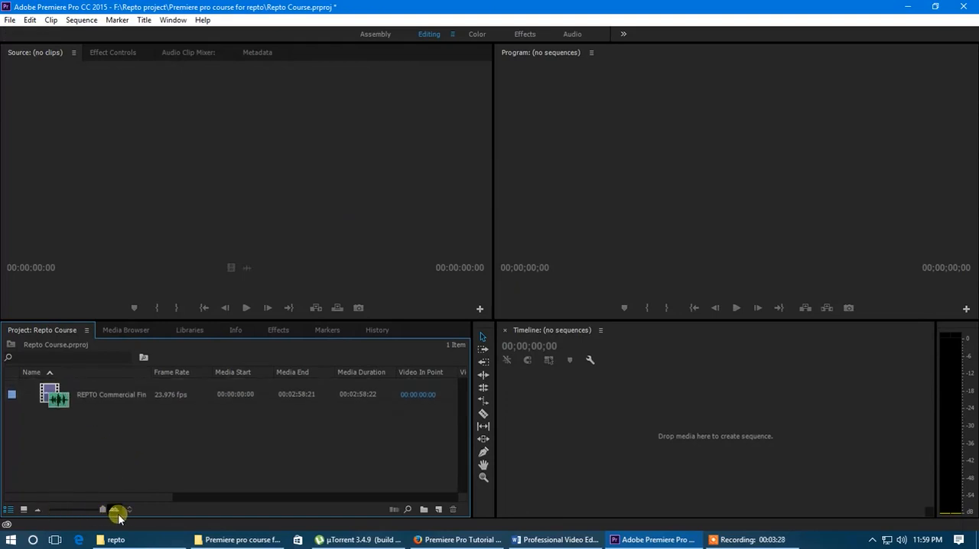
pyautogui.click(21, 510)
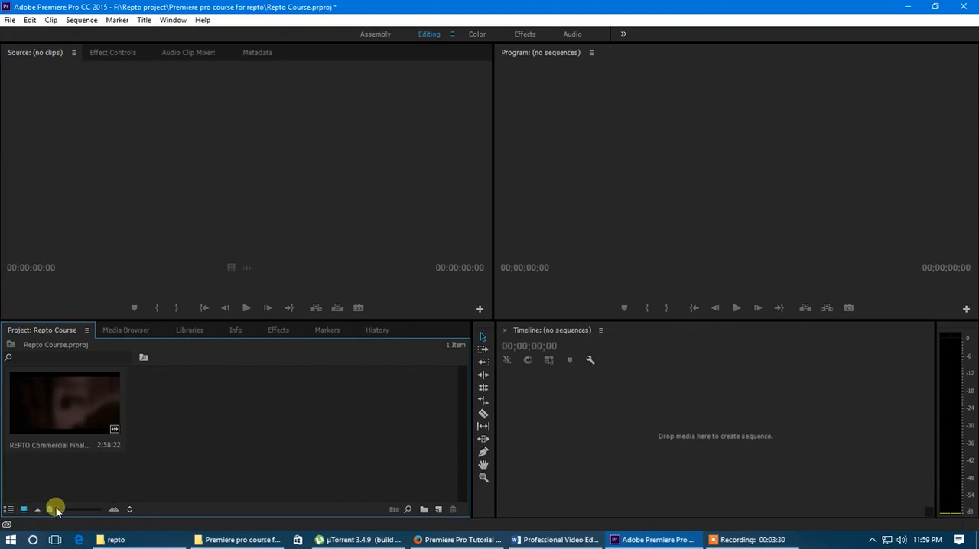
pyautogui.click(56, 510)
pyautogui.moveTo(56, 509)
pyautogui.mouseDown()
pyautogui.moveTo(94, 511)
pyautogui.moveTo(49, 510)
pyautogui.mouseUp()
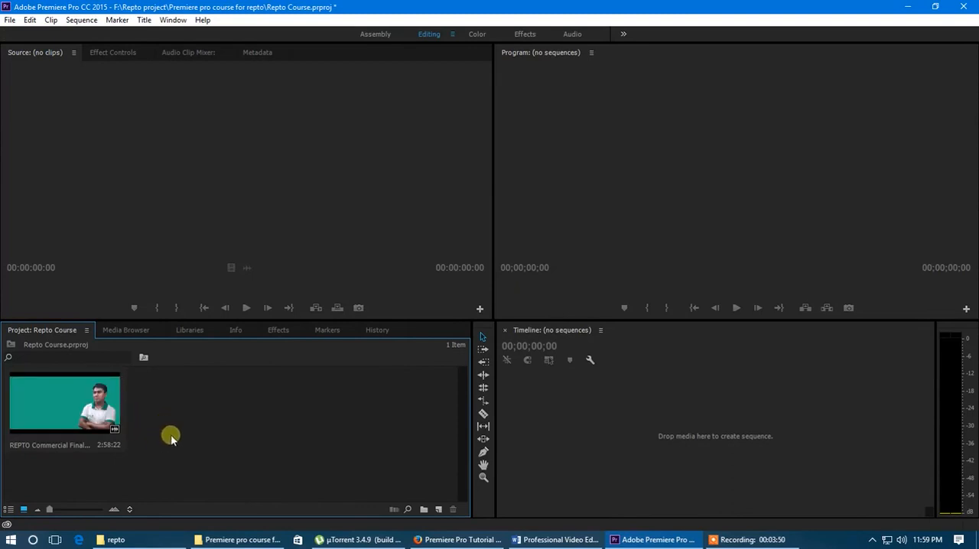
pyautogui.moveTo(221, 318); pyautogui.dragTo(221, 274)
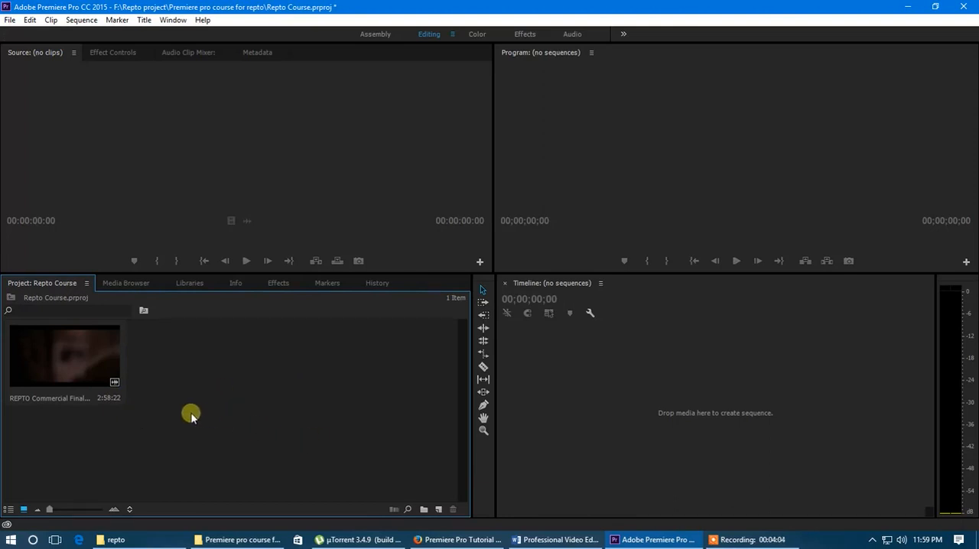
# Create a bin named video and move the REPTO Commercial Final.mp4 clip into it by cutting and pasting
pyautogui.click(425, 510)
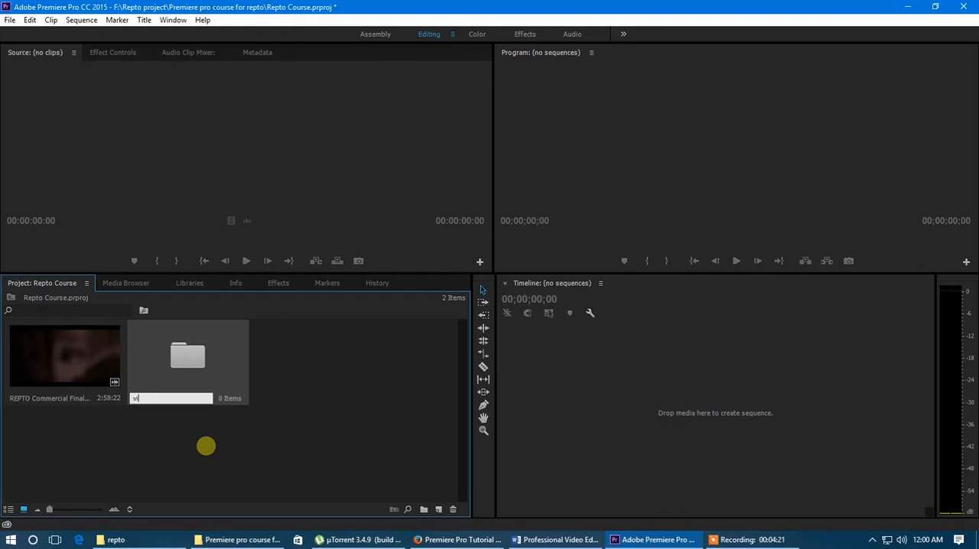
pyautogui.press('Return')
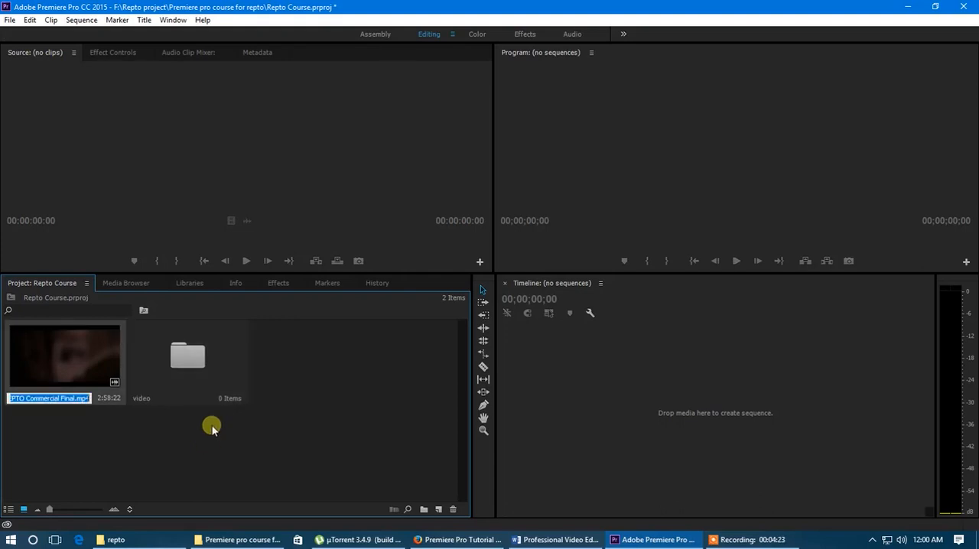
pyautogui.rightClick(88, 363)
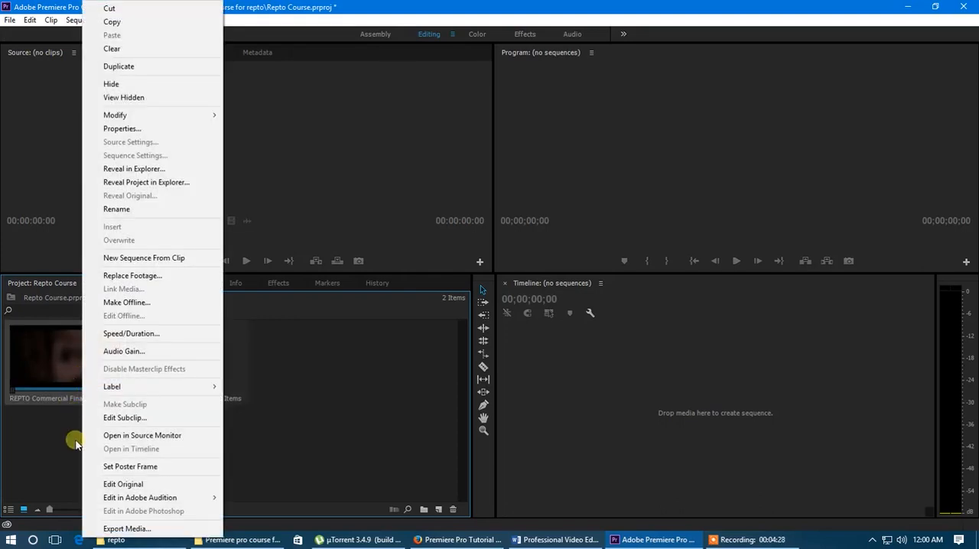
pyautogui.click(136, 8)
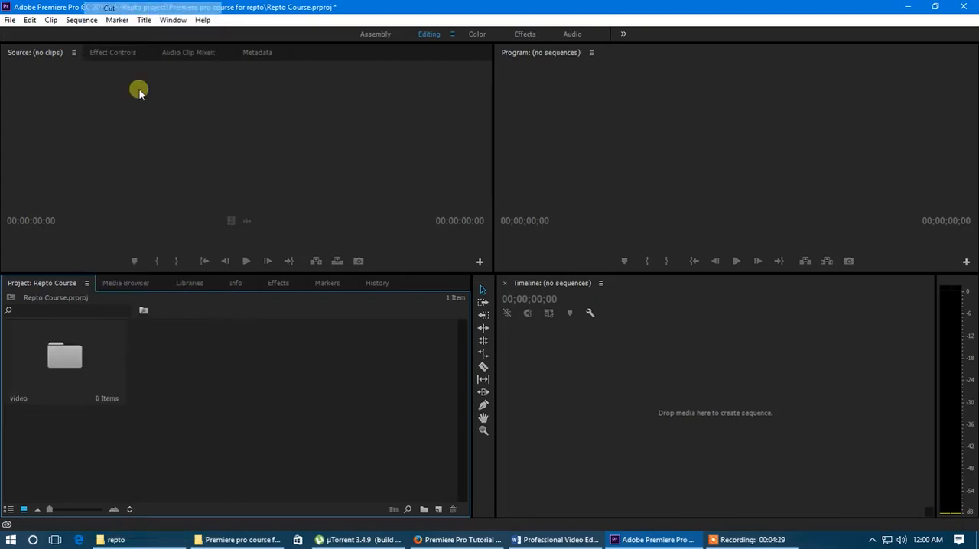
pyautogui.doubleClick(76, 363)
pyautogui.rightClick(199, 173)
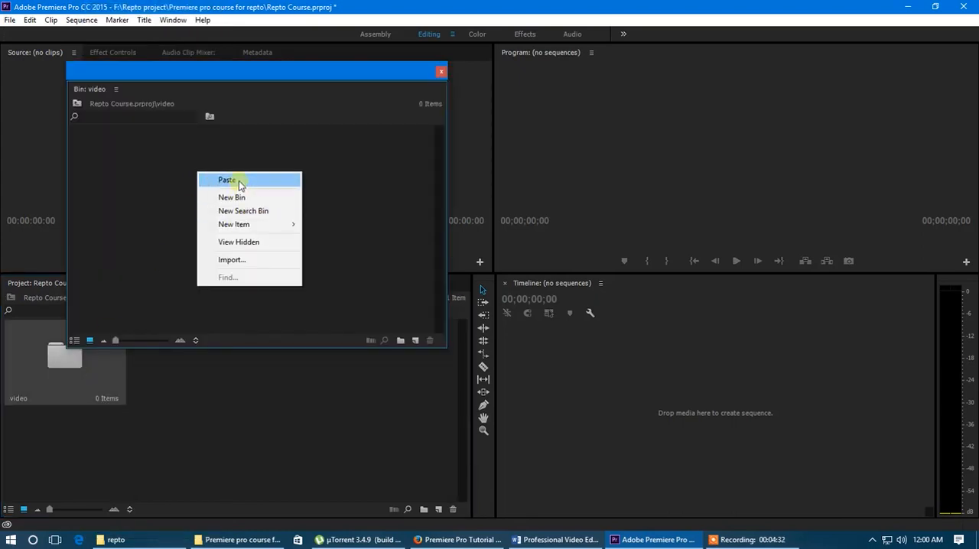
pyautogui.click(233, 180)
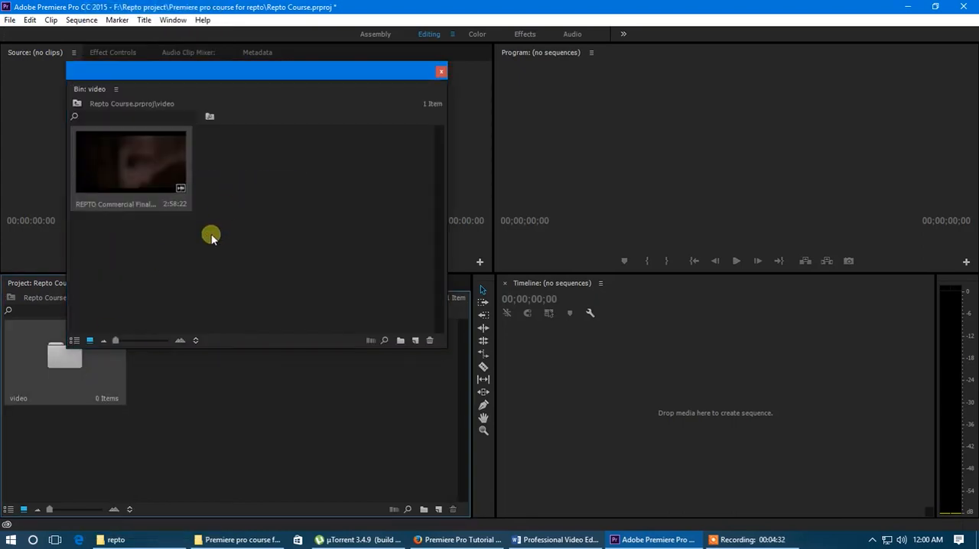
pyautogui.click(440, 73)
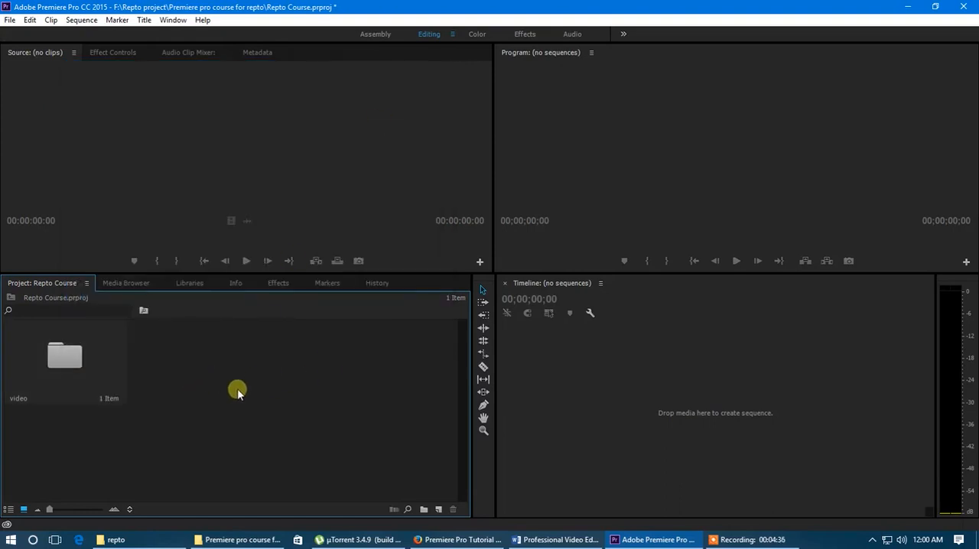
# Open the video bin in its own window to check its contents, close it, and reopen it
pyautogui.doubleClick(65, 364)
pyautogui.moveTo(257, 69); pyautogui.dragTo(281, 109)
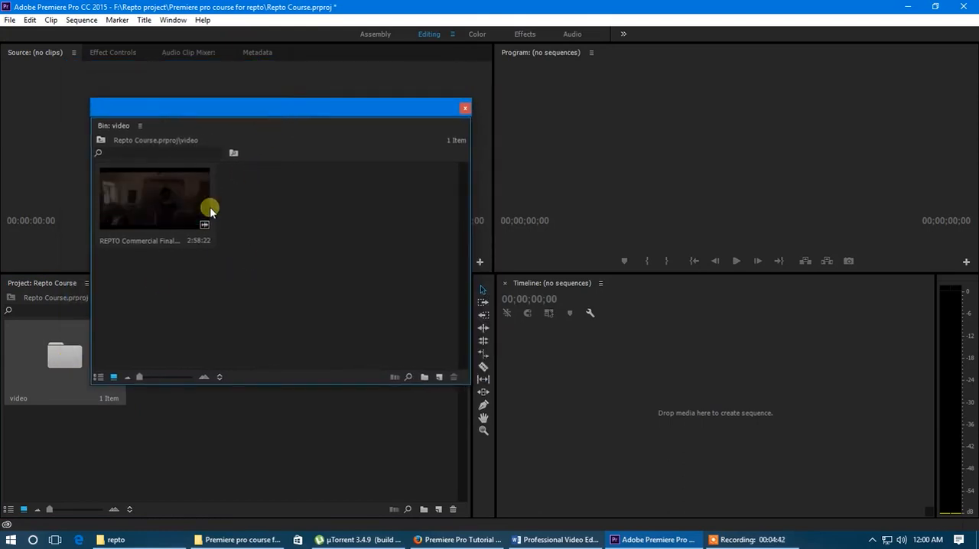
pyautogui.click(465, 108)
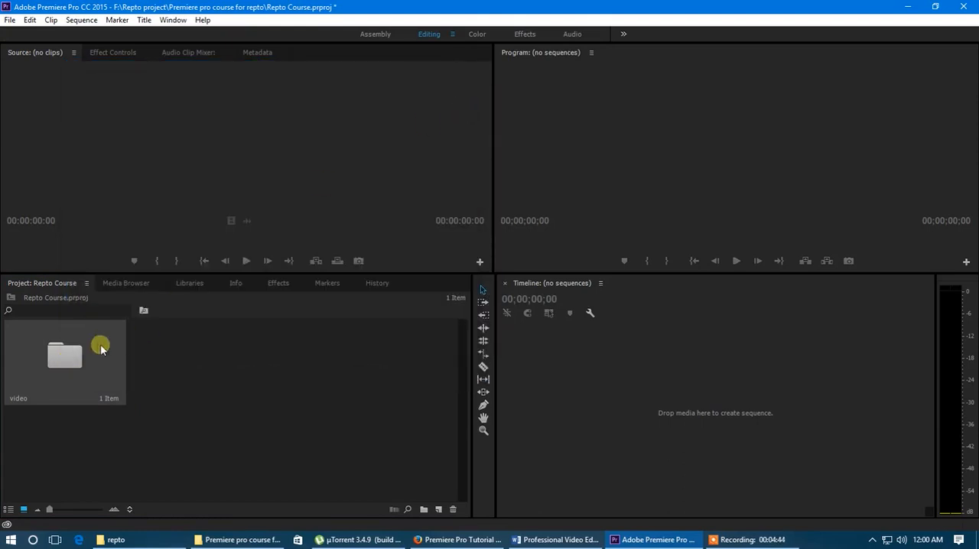
pyautogui.doubleClick(84, 364)
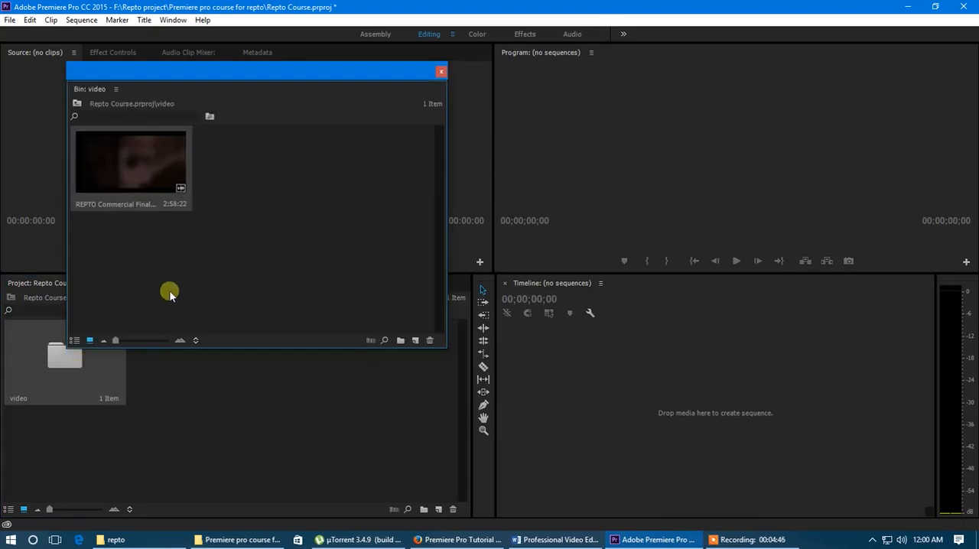
# Move the REPTO Commercial Final.mp4 clip out of the video bin to the project's top level and delete the video bin
pyautogui.rightClick(137, 172)
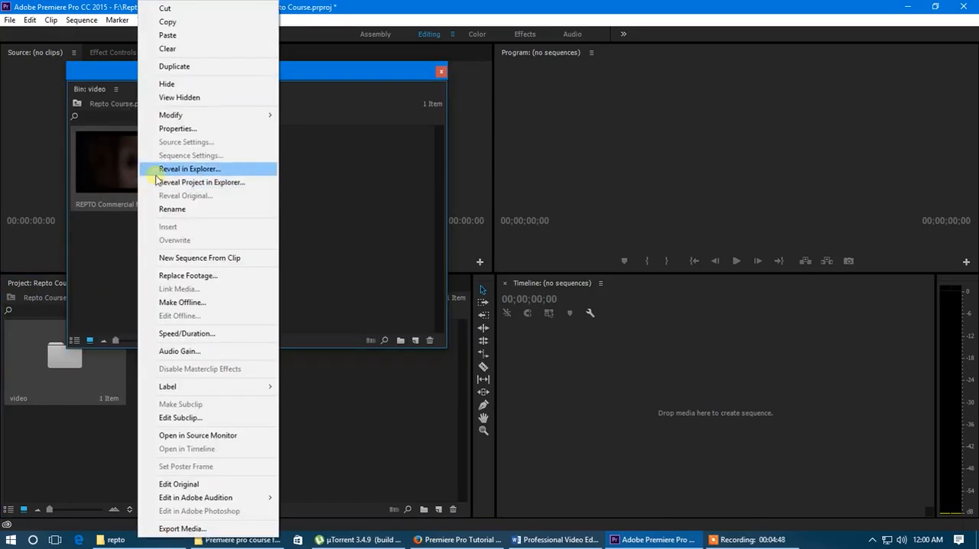
pyautogui.click(180, 11)
pyautogui.click(441, 73)
pyautogui.rightClick(227, 368)
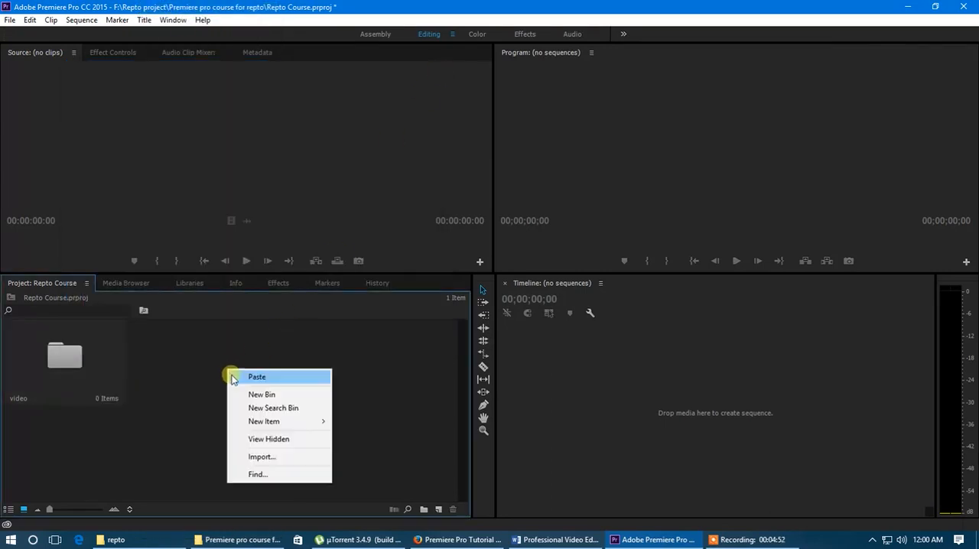
pyautogui.click(277, 376)
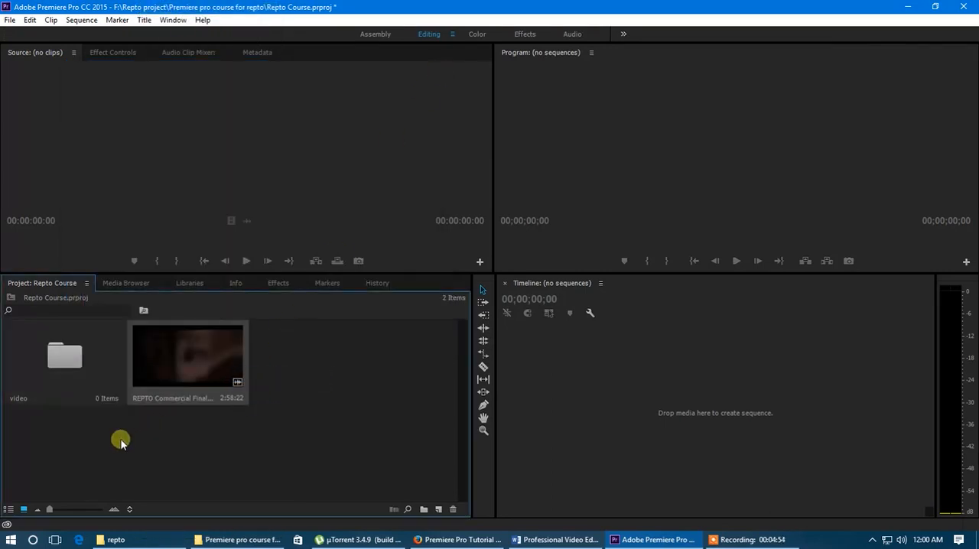
pyautogui.press('Delete')
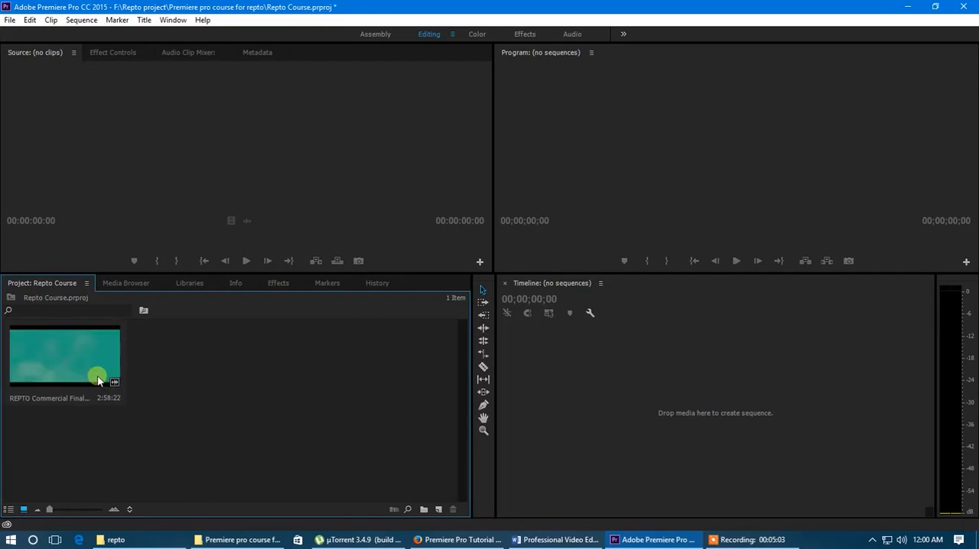
# Load REPTO Commercial Final.mp4 into a taller Source Monitor and play it from about 00:00:06:18
pyautogui.doubleClick(75, 355)
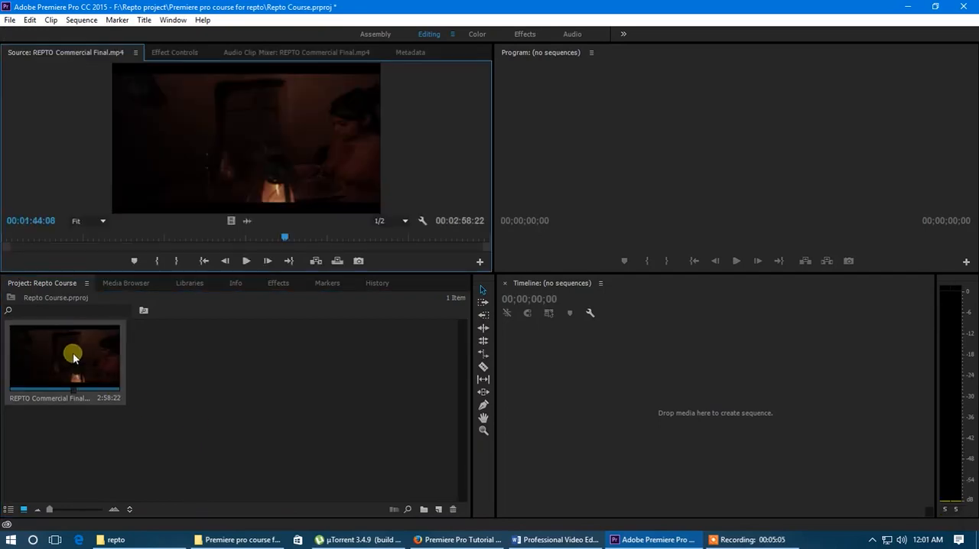
pyautogui.moveTo(283, 237); pyautogui.dragTo(18, 241)
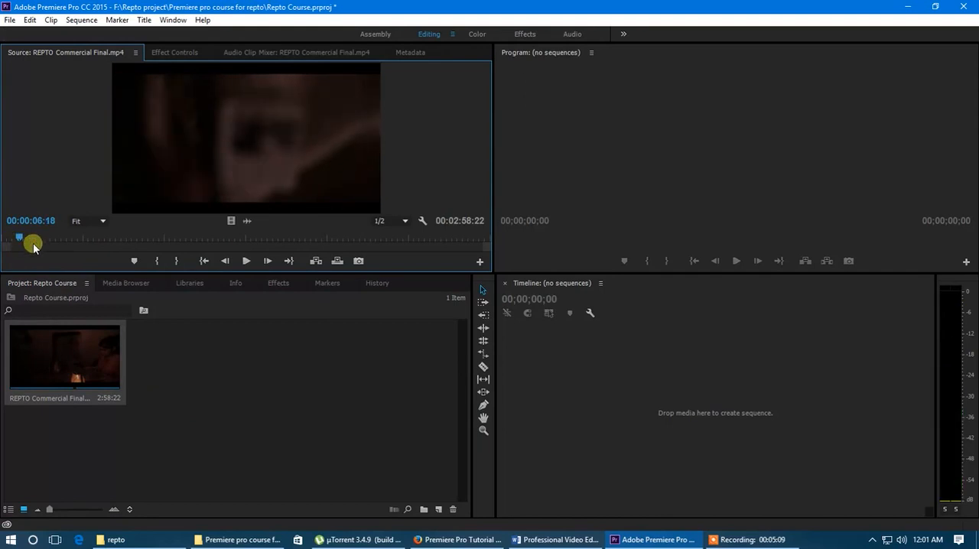
pyautogui.moveTo(260, 273); pyautogui.dragTo(260, 350)
pyautogui.click(246, 338)
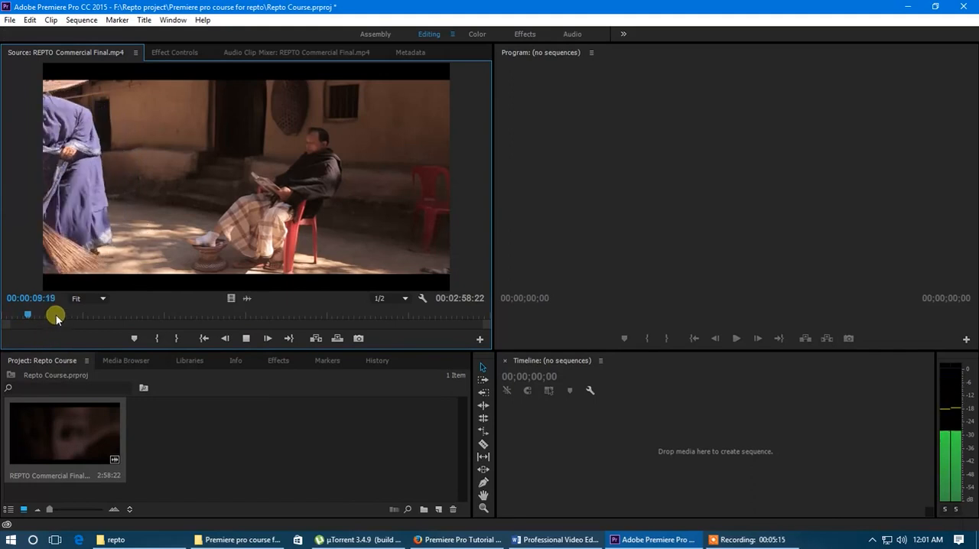
pyautogui.click(55, 315)
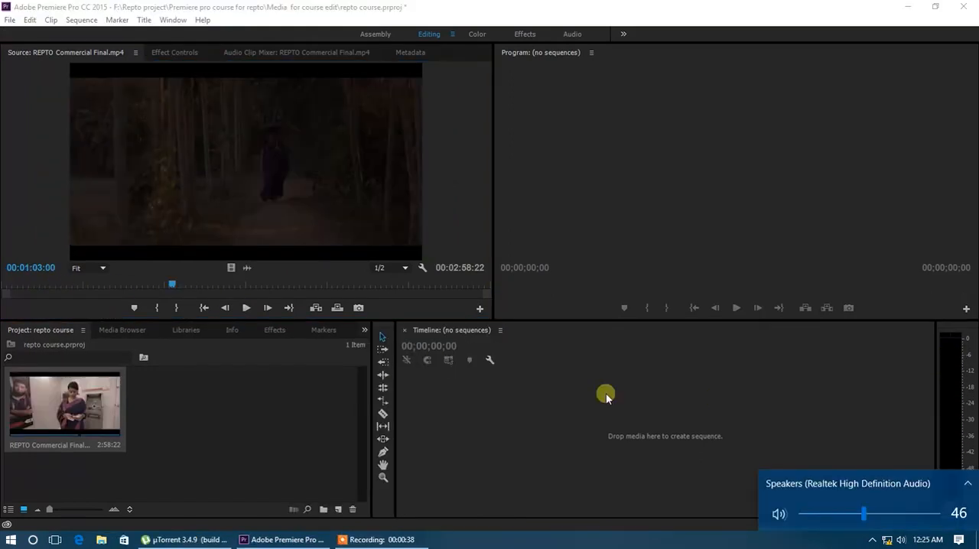
# Add a marker to the source clip at 00:00:57:04 and examine its name, color and type options
pyautogui.click(227, 414)
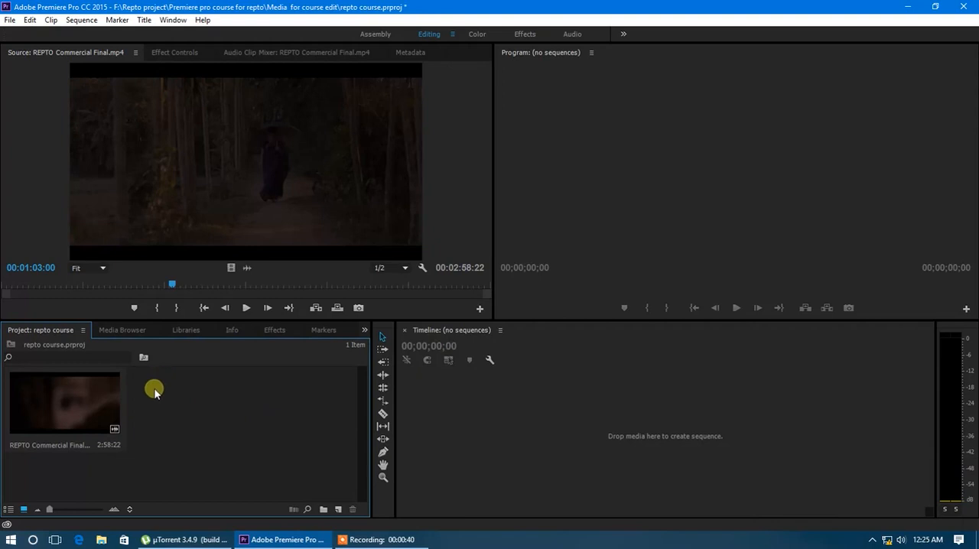
pyautogui.click(156, 287)
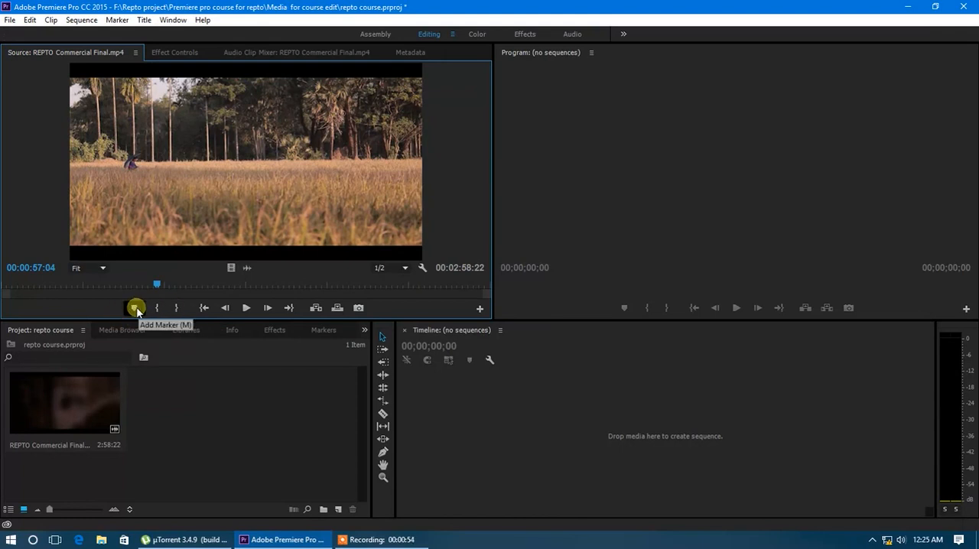
pyautogui.click(135, 309)
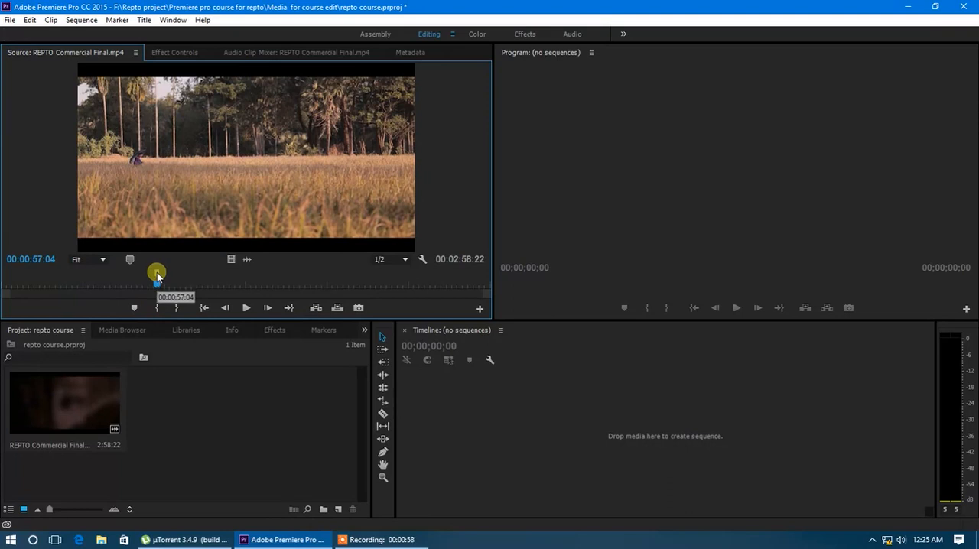
pyautogui.doubleClick(156, 275)
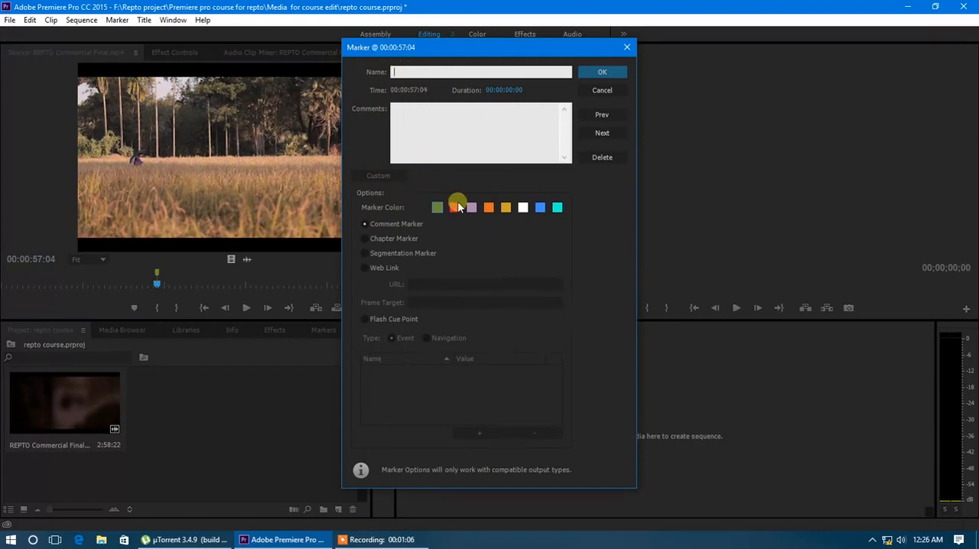
pyautogui.click(627, 47)
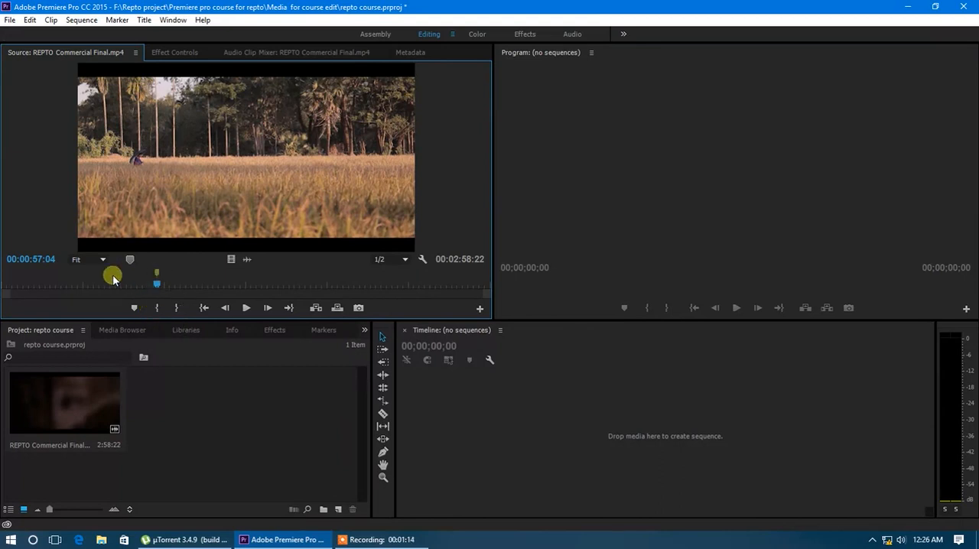
# Clear all markers from the source clip and make the Source Monitor taller
pyautogui.rightClick(158, 285)
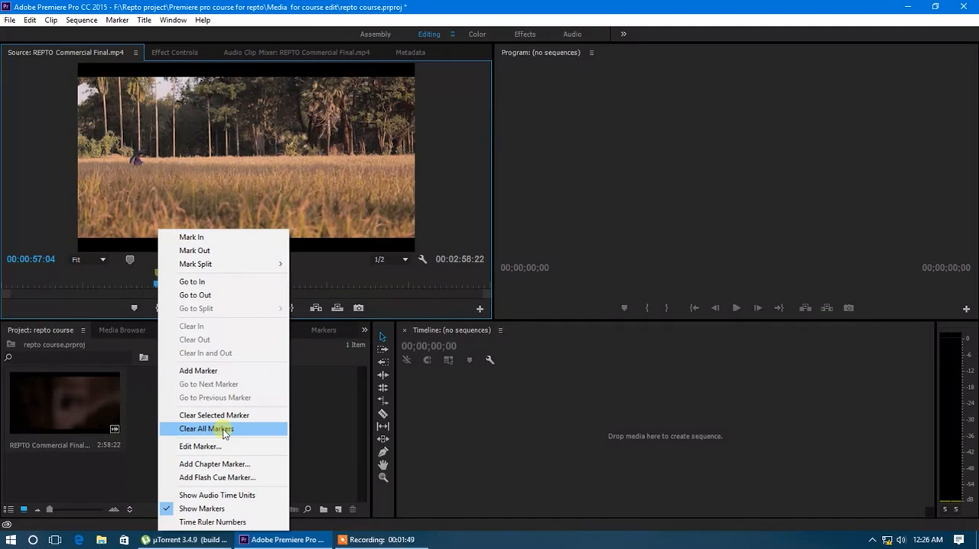
pyautogui.click(224, 428)
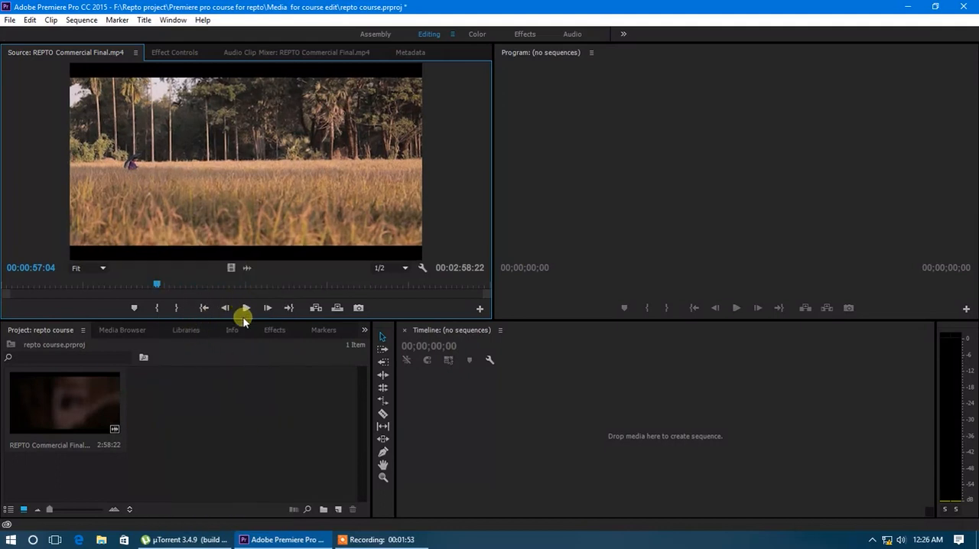
pyautogui.moveTo(245, 321); pyautogui.dragTo(243, 349)
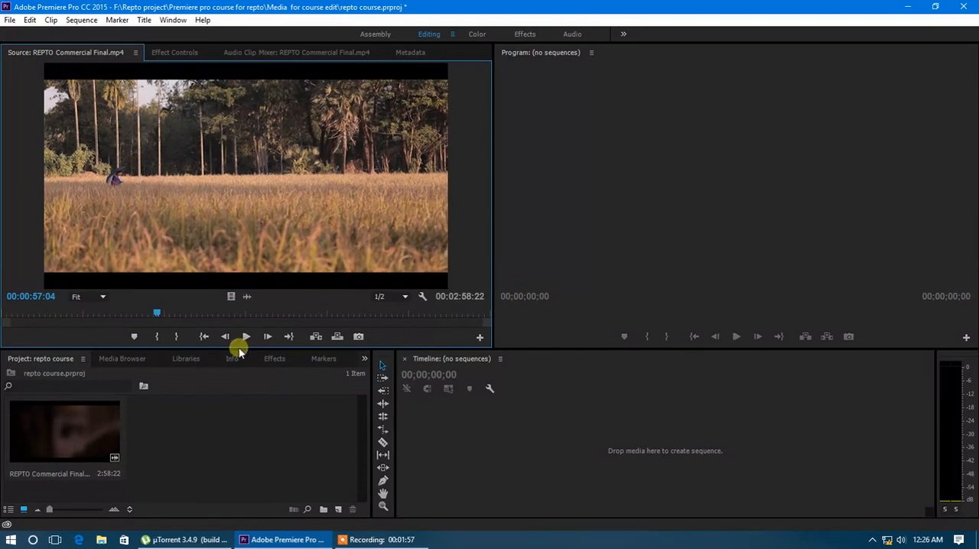
# Try In points at 00:00:57:04 and 00:00:26:00 on the source clip, and settle on an In point at 00:00:51:18
pyautogui.click(156, 339)
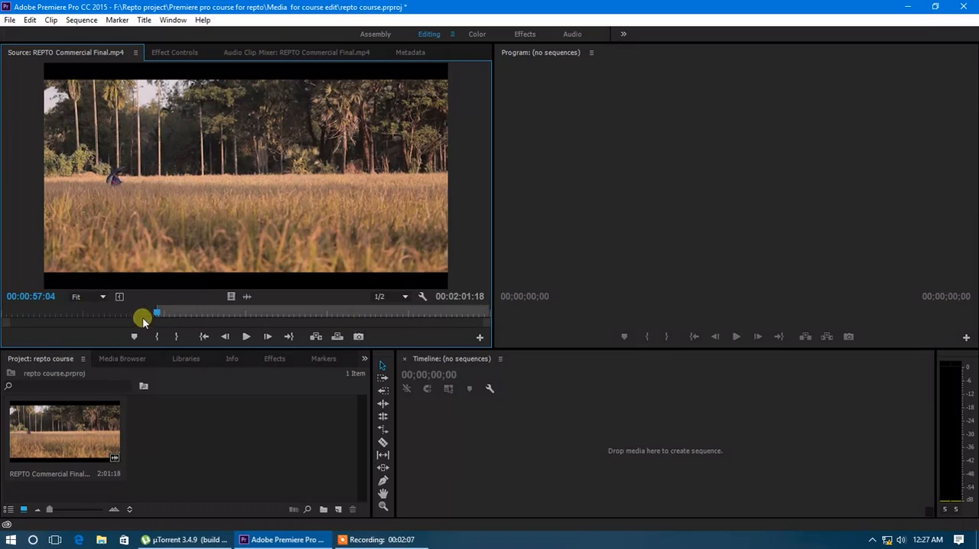
pyautogui.click(69, 314)
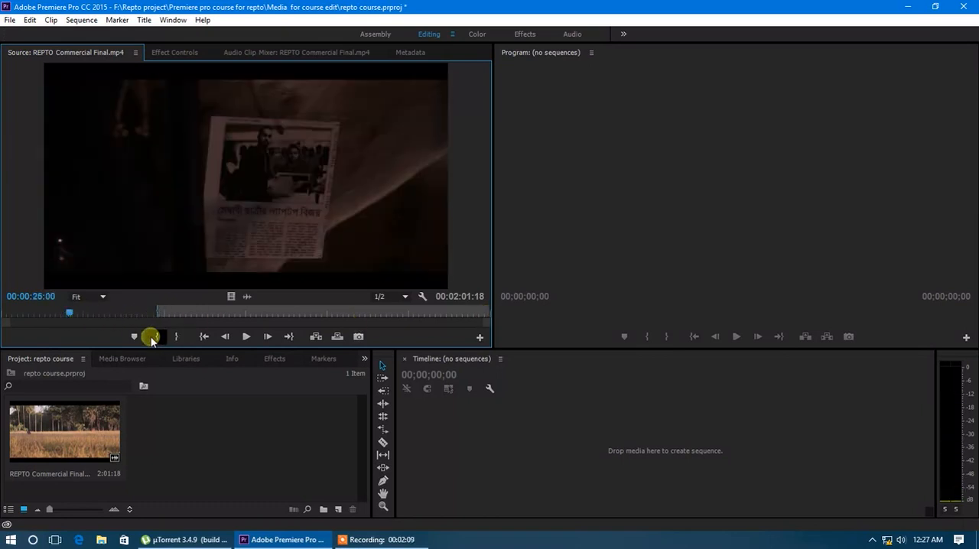
pyautogui.click(156, 337)
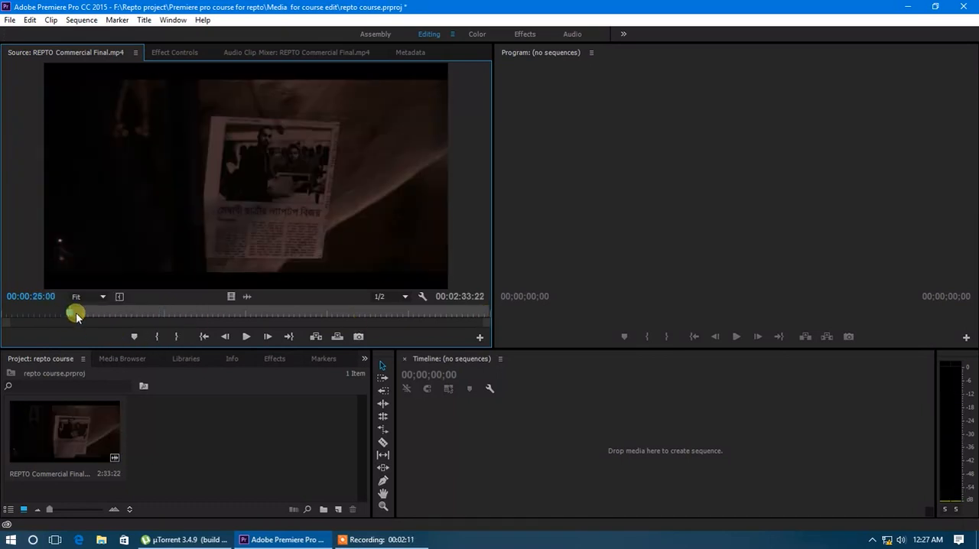
pyautogui.click(141, 314)
pyautogui.click(156, 336)
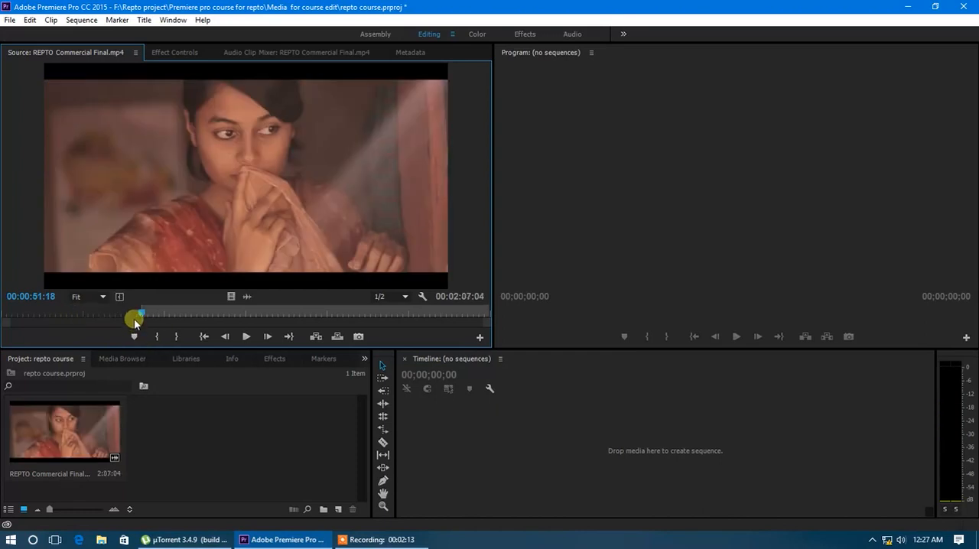
# Fine-tune the source playhead to 00:01:26:19 and mark the clip's Out point there
pyautogui.moveTo(142, 316); pyautogui.dragTo(242, 318)
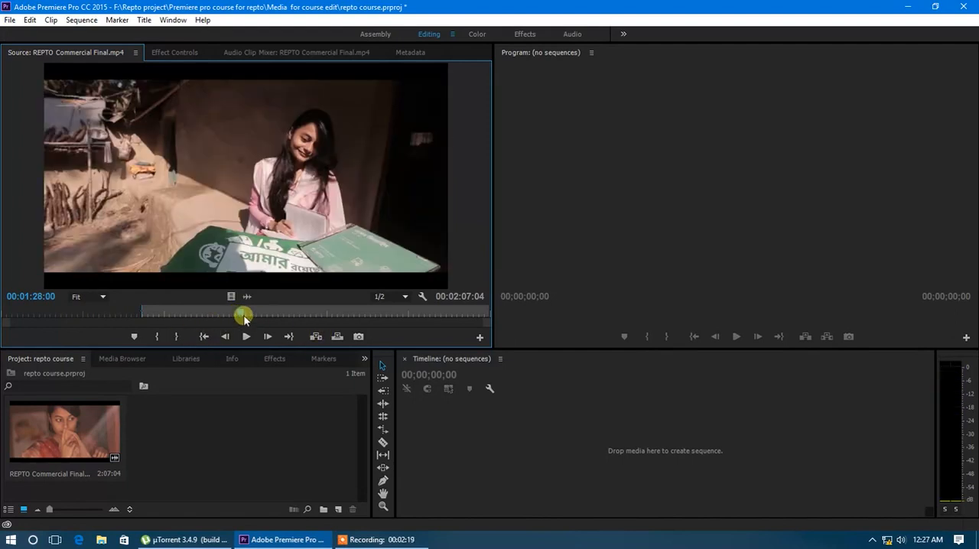
pyautogui.moveTo(241, 315); pyautogui.dragTo(237, 317)
pyautogui.moveTo(489, 327); pyautogui.dragTo(299, 323)
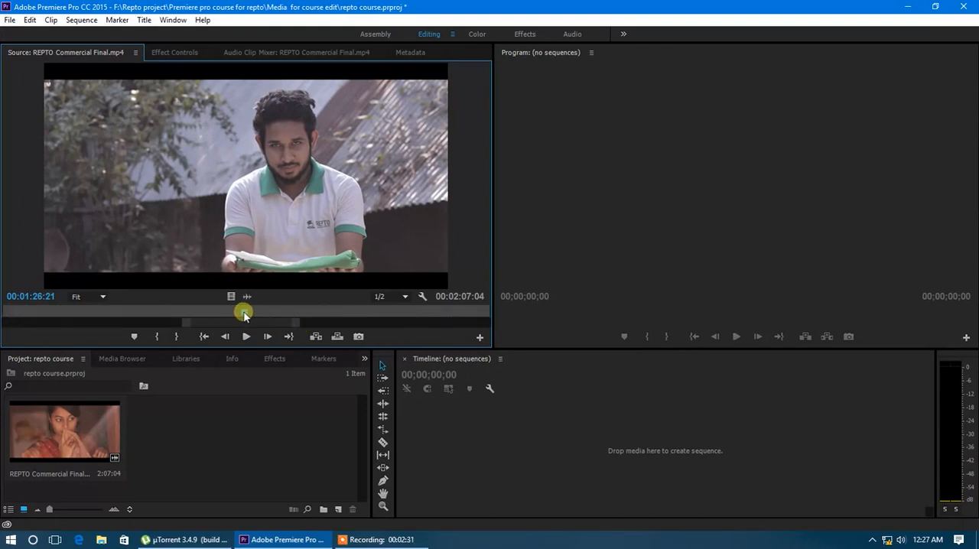
pyautogui.moveTo(244, 315); pyautogui.dragTo(245, 319)
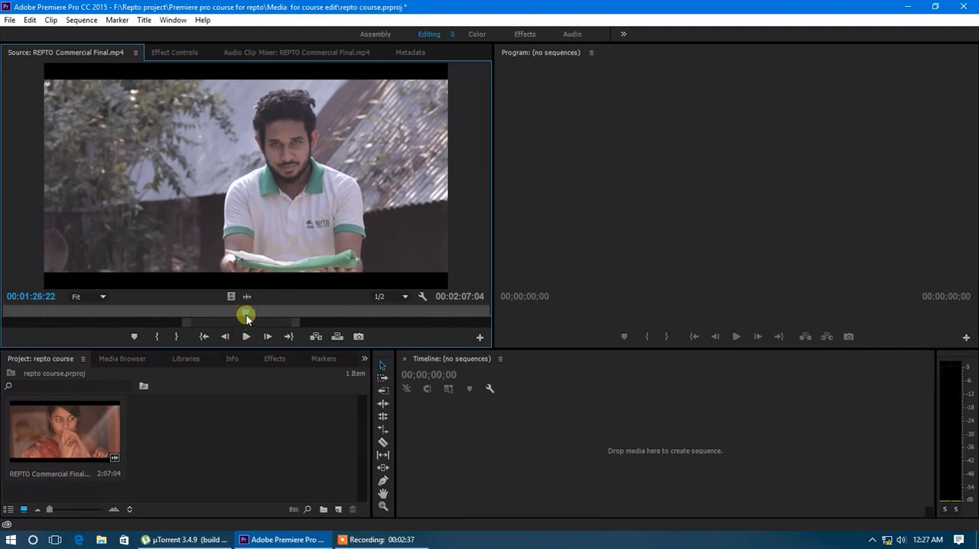
pyautogui.moveTo(245, 315); pyautogui.dragTo(243, 314)
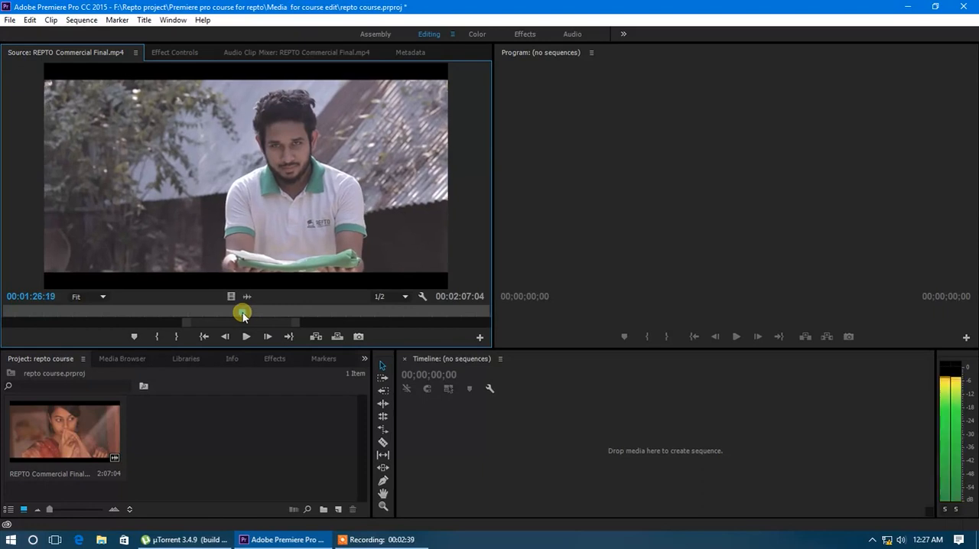
pyautogui.click(176, 336)
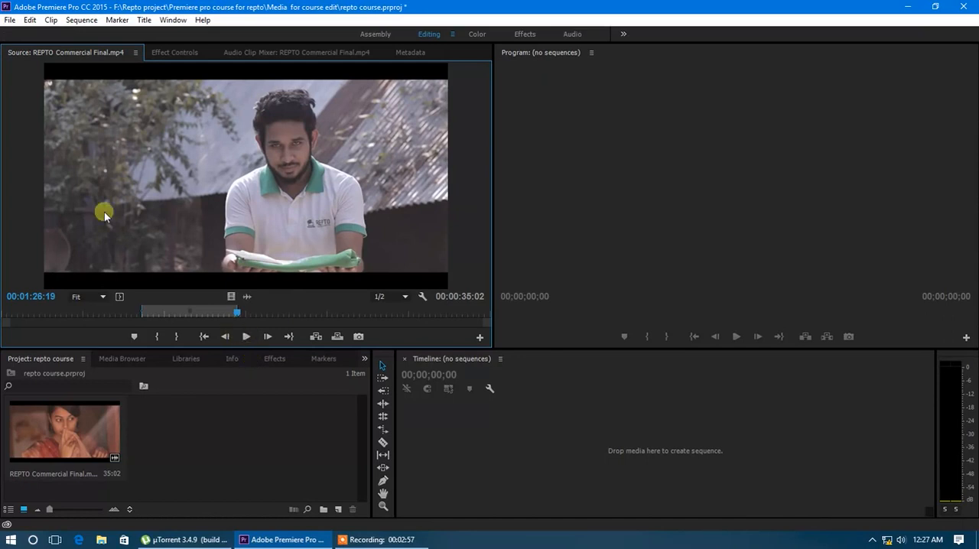
# Start a new sequence and review the DV - NTSC presets from Standard 32kHz to Widescreen 48kHz
pyautogui.click(78, 20)
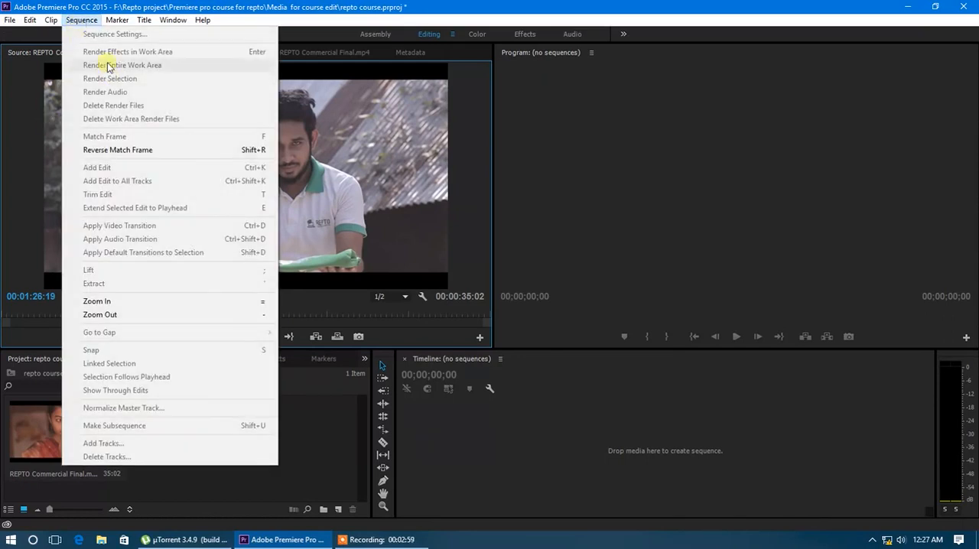
pyautogui.moveTo(44, 21)
pyautogui.moveTo(11, 21)
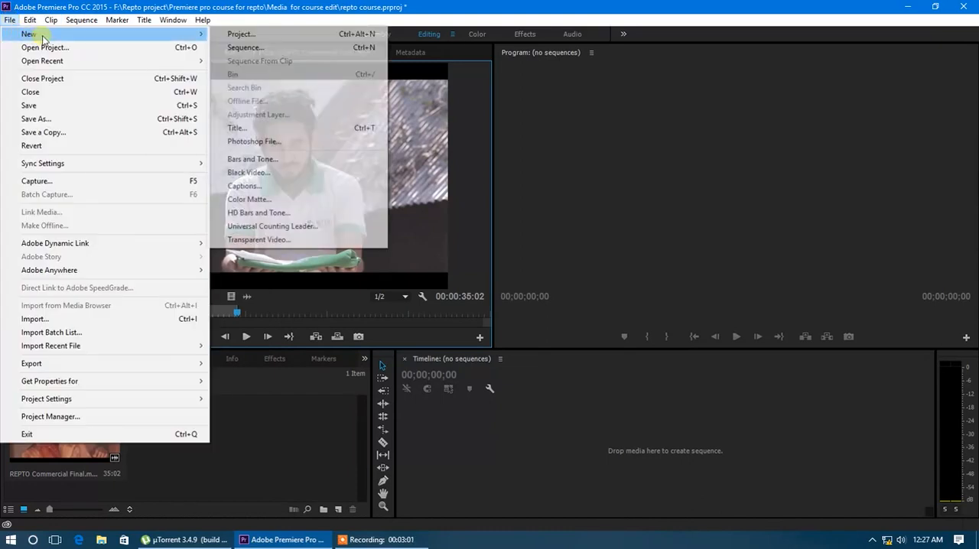
pyautogui.click(234, 49)
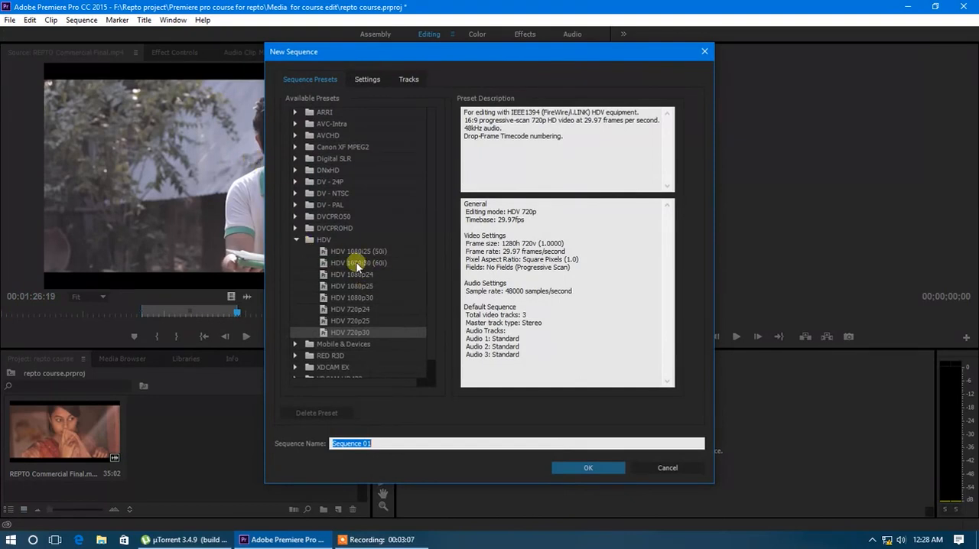
pyautogui.click(295, 241)
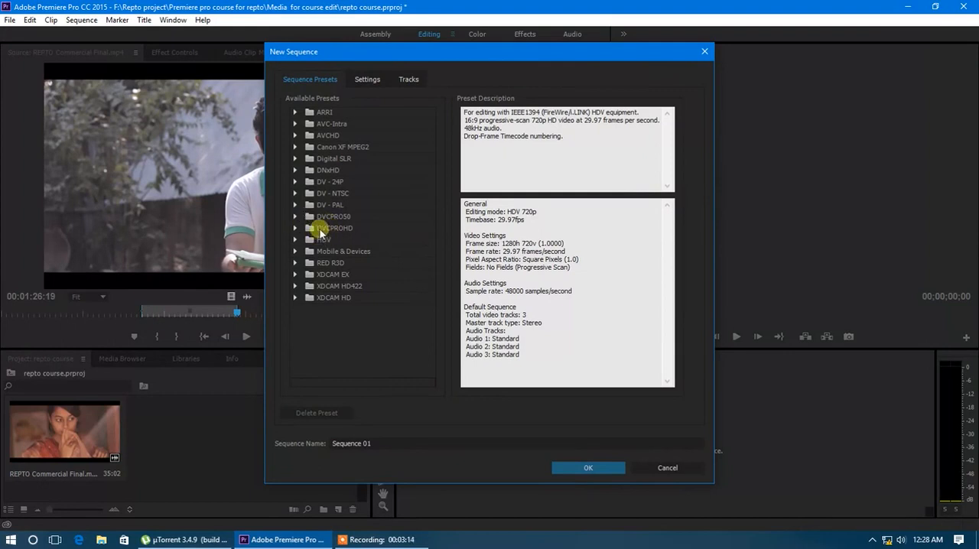
pyautogui.click(295, 194)
pyautogui.click(345, 205)
pyautogui.click(348, 216)
pyautogui.click(352, 229)
pyautogui.click(358, 240)
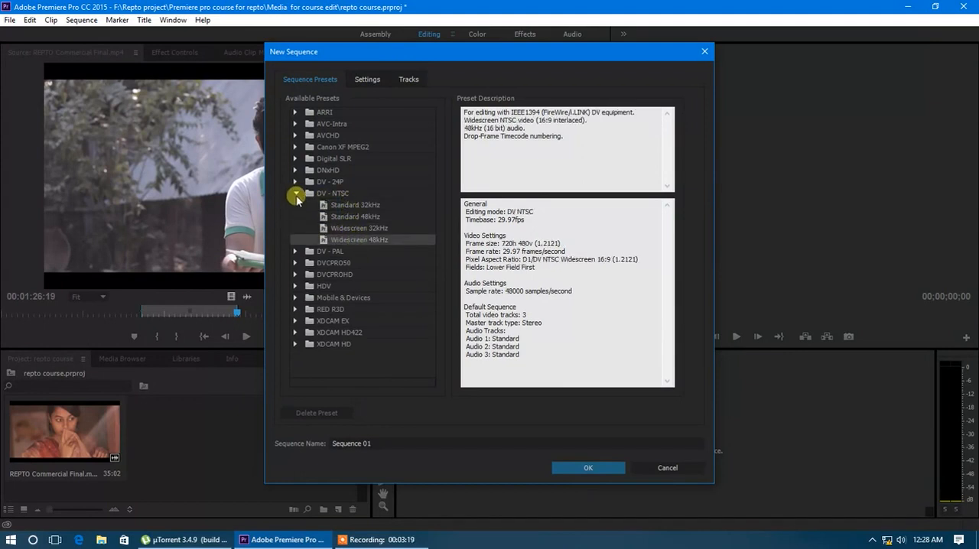
pyautogui.click(296, 195)
# Review the HDV sequence presets from HDV 1080i25 (50i) to HDV 720p30, and cancel the new sequence
pyautogui.click(295, 240)
pyautogui.click(354, 252)
pyautogui.click(356, 263)
pyautogui.click(357, 274)
pyautogui.click(360, 286)
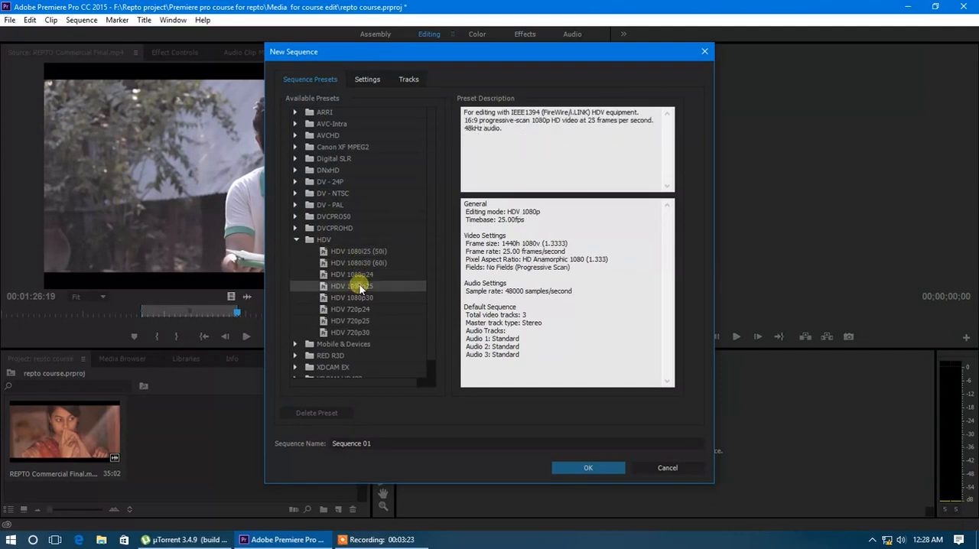
pyautogui.click(361, 297)
pyautogui.click(363, 309)
pyautogui.click(364, 320)
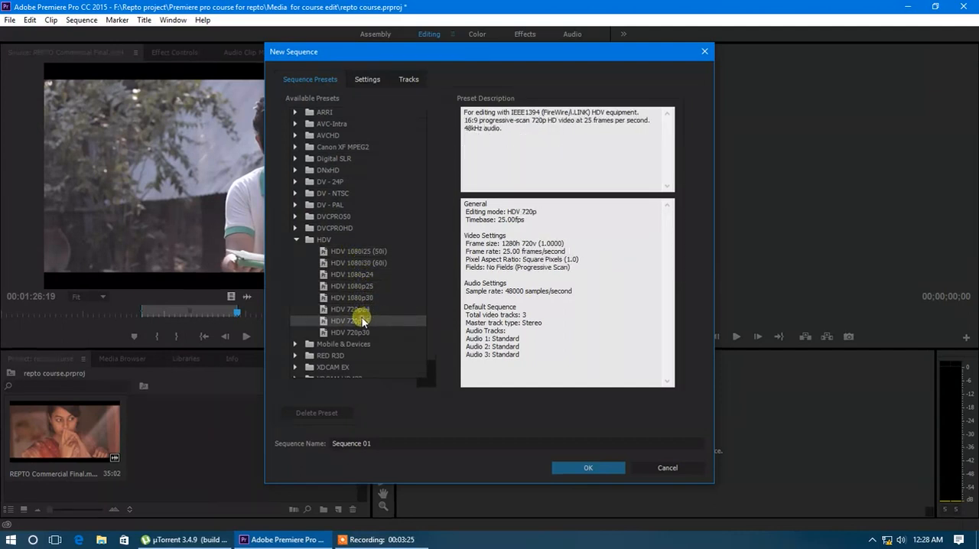
pyautogui.click(365, 331)
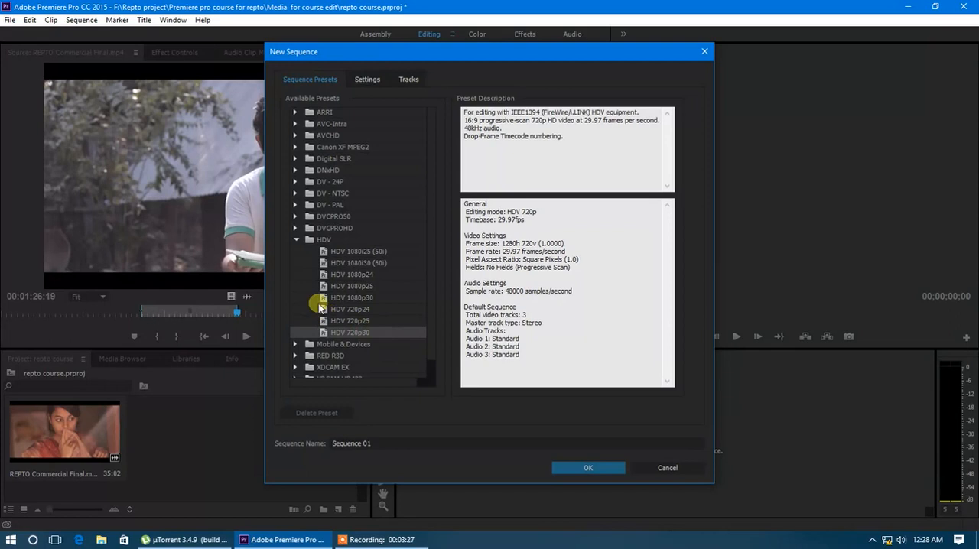
pyautogui.click(295, 239)
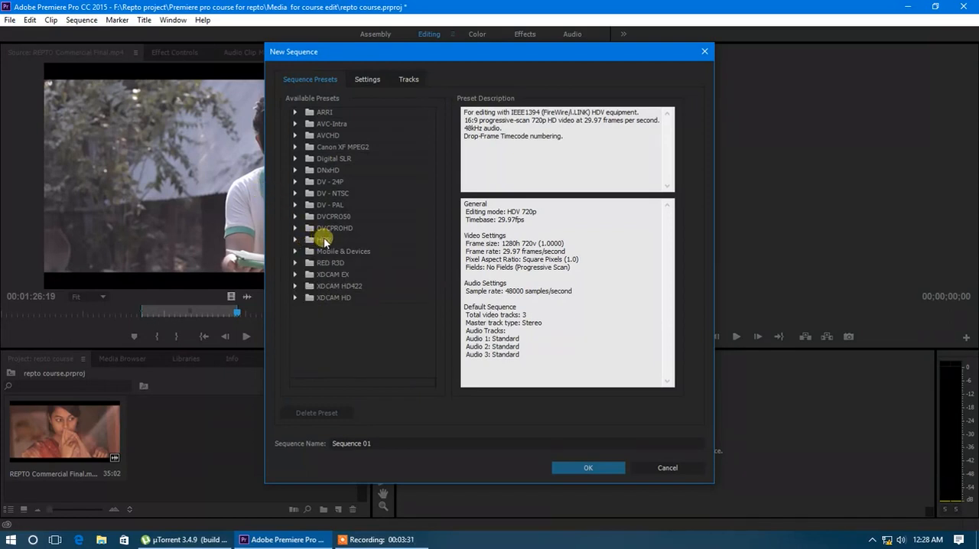
pyautogui.click(325, 228)
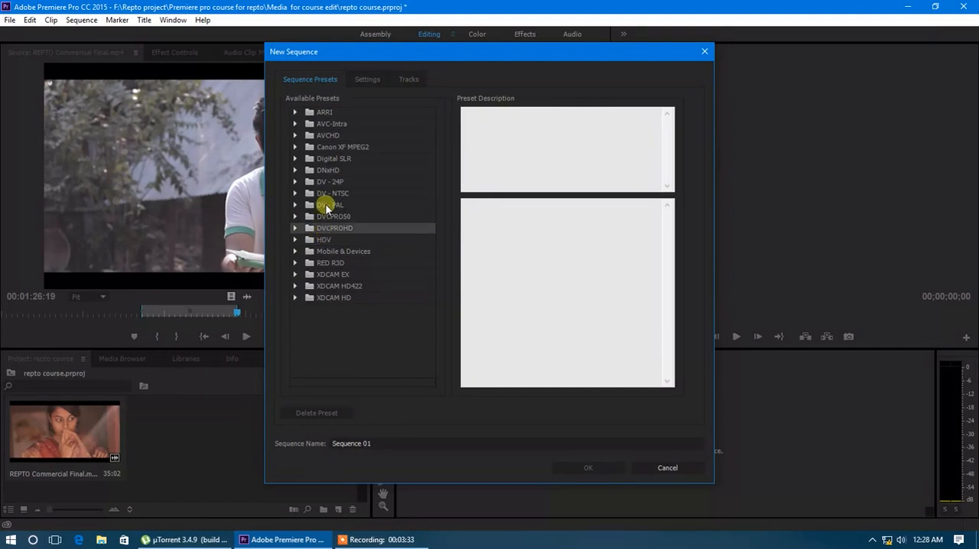
pyautogui.click(327, 206)
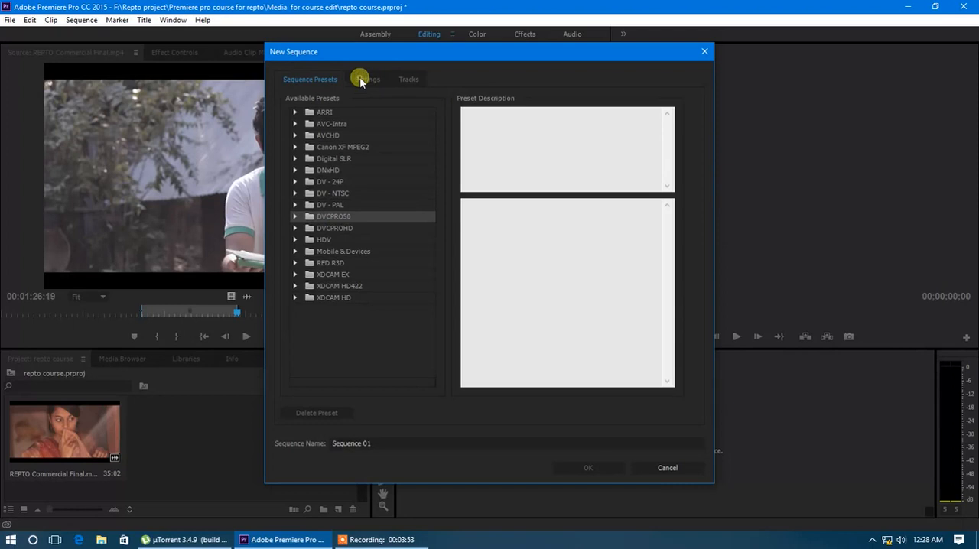
pyautogui.click(667, 467)
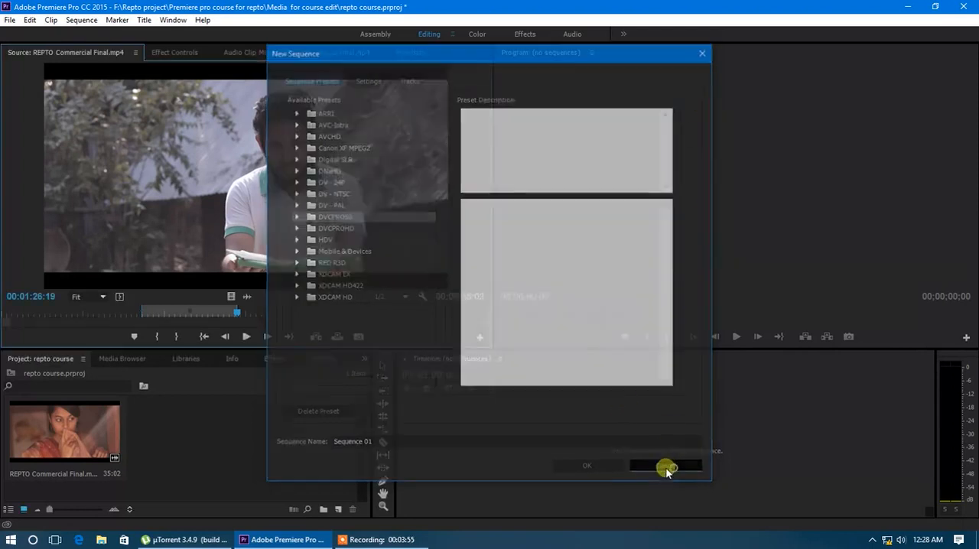
# Start a new sequence again and open its detailed settings
pyautogui.click(10, 19)
pyautogui.moveTo(30, 35)
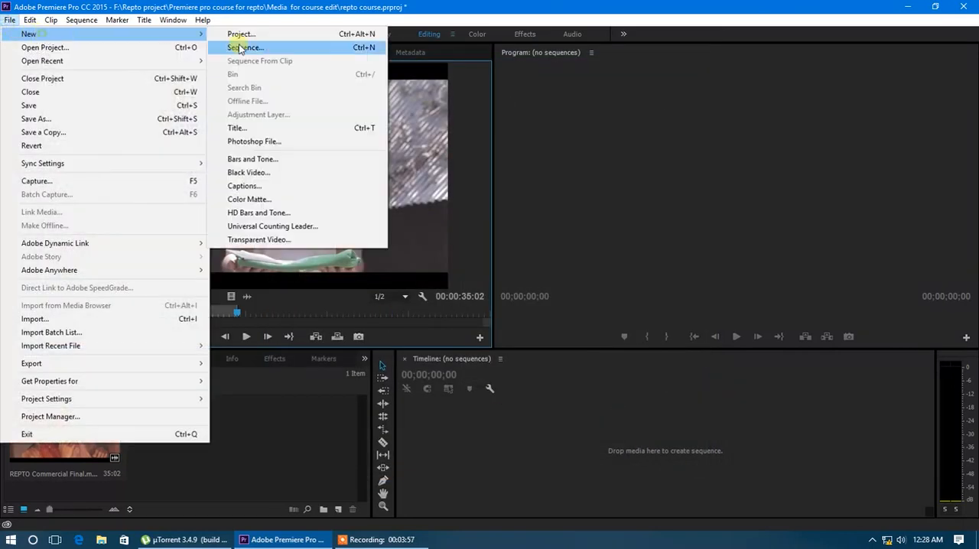
pyautogui.click(266, 46)
pyautogui.click(367, 80)
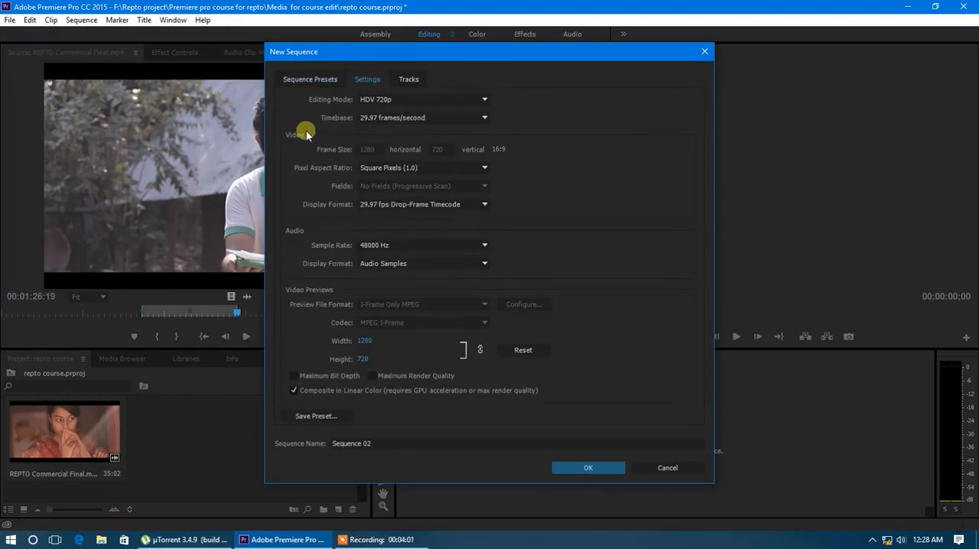
pyautogui.click(309, 78)
pyautogui.click(372, 80)
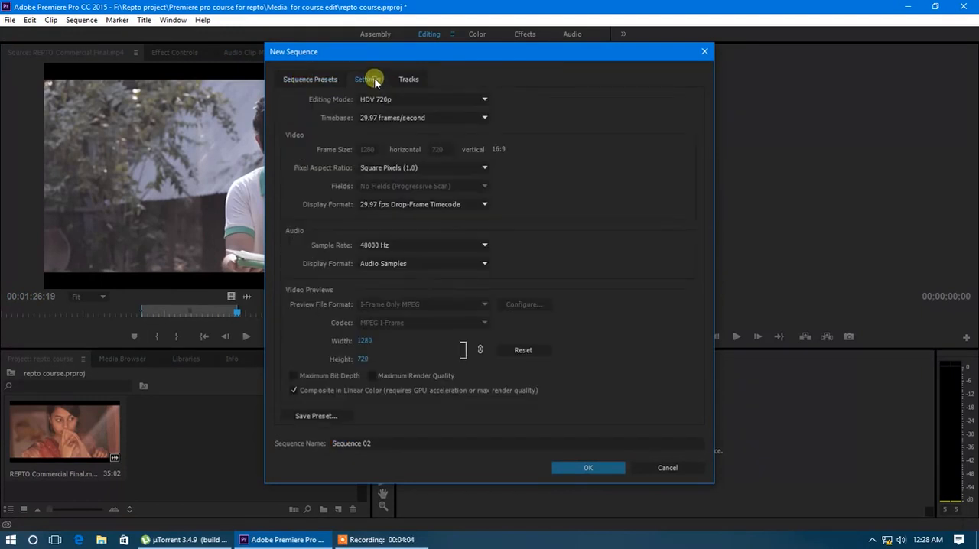
# Examine the Editing Mode, Timebase and Pixel Aspect Ratio options available for the new sequence
pyautogui.click(412, 101)
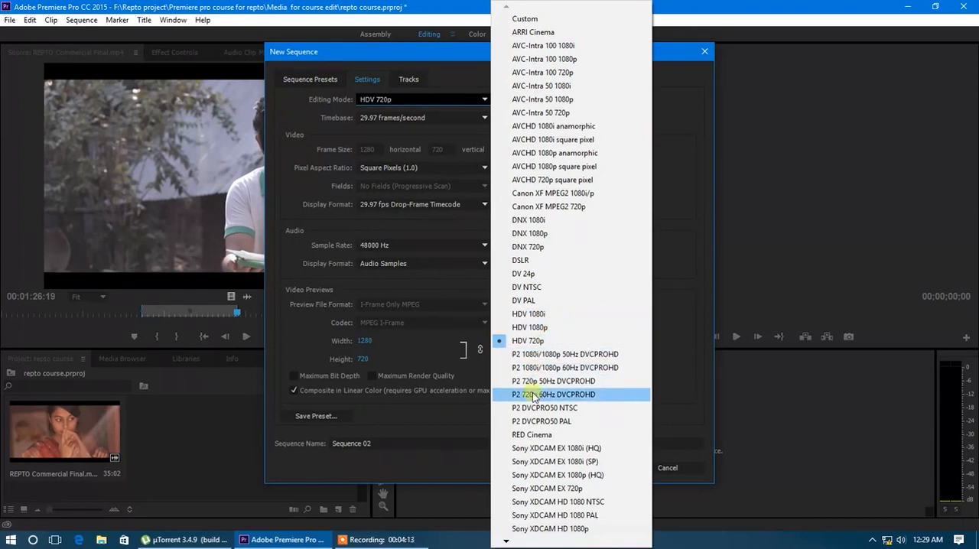
pyautogui.click(505, 541)
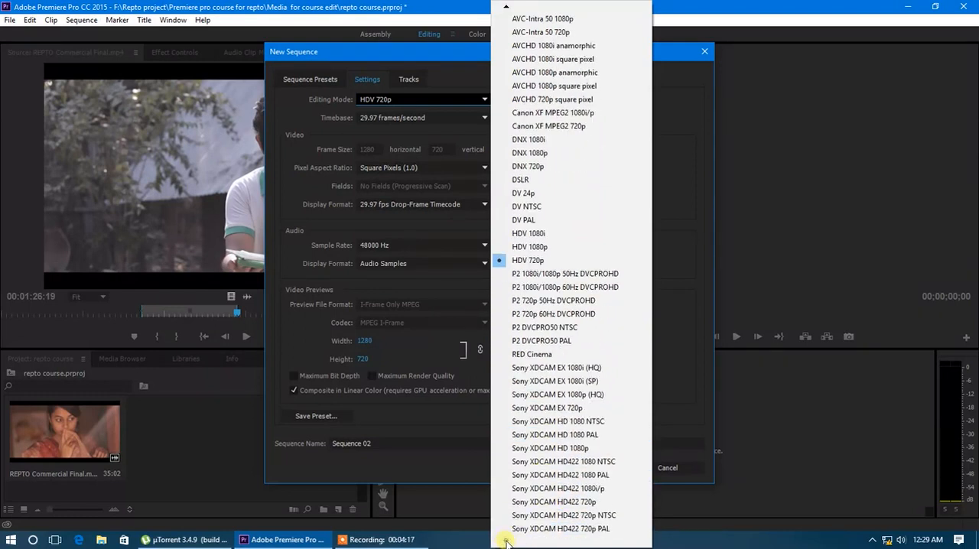
pyautogui.moveTo(507, 8)
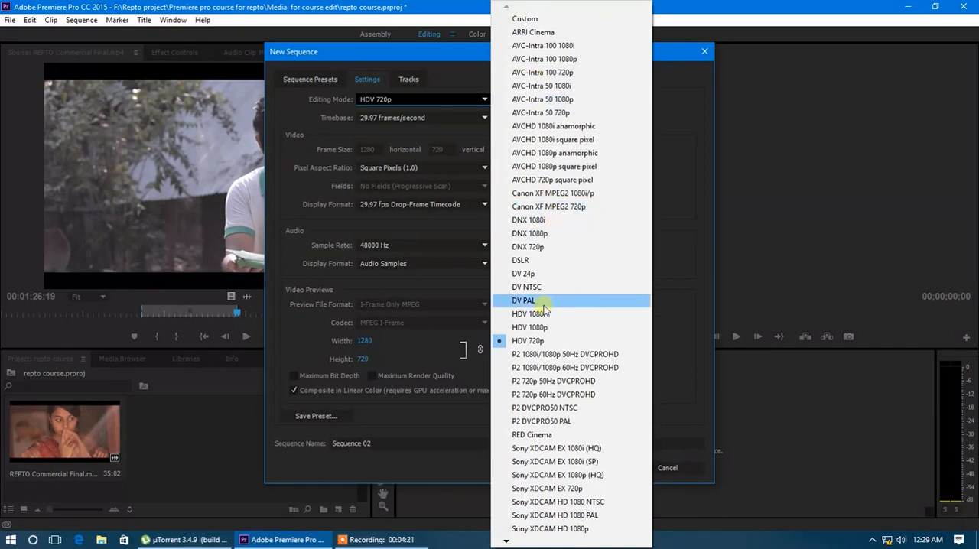
pyautogui.click(445, 58)
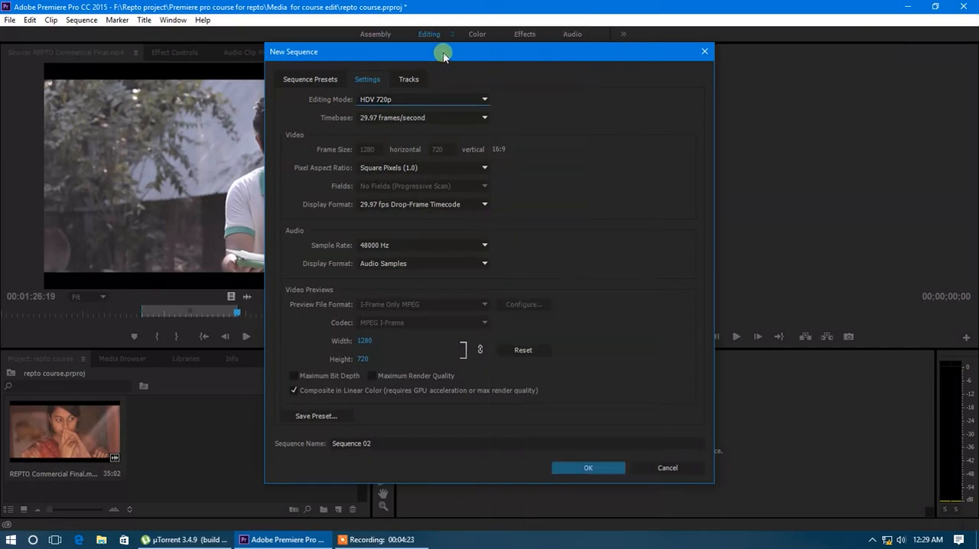
pyautogui.click(449, 118)
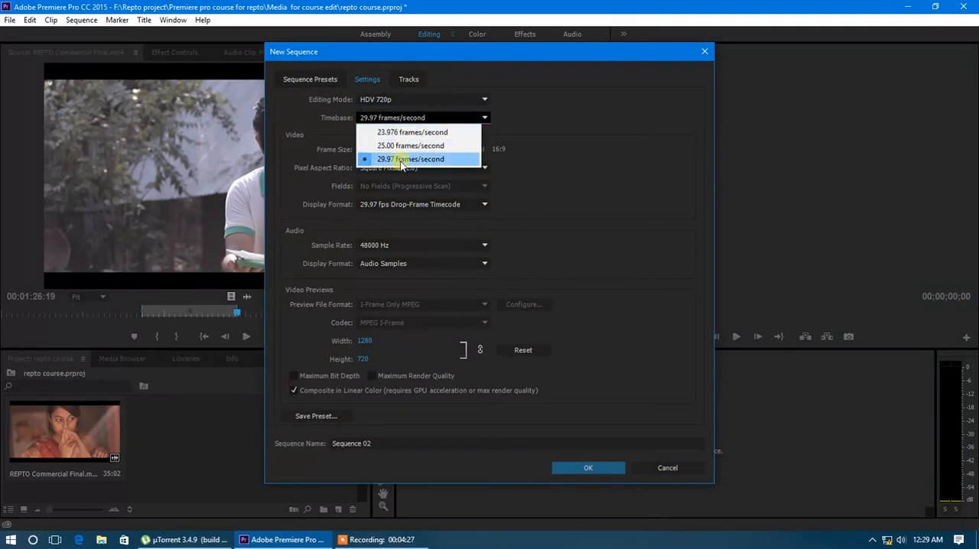
pyautogui.click(474, 120)
pyautogui.click(416, 168)
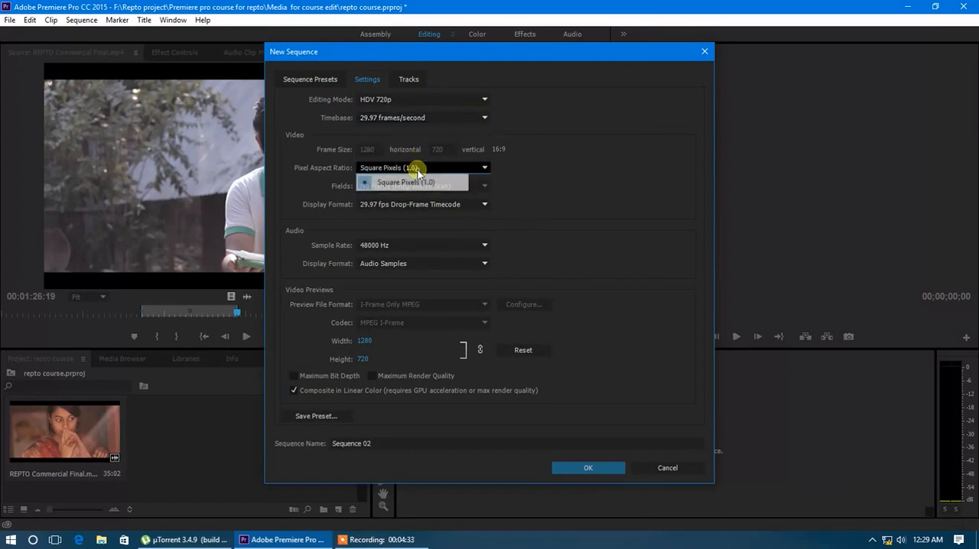
pyautogui.click(416, 172)
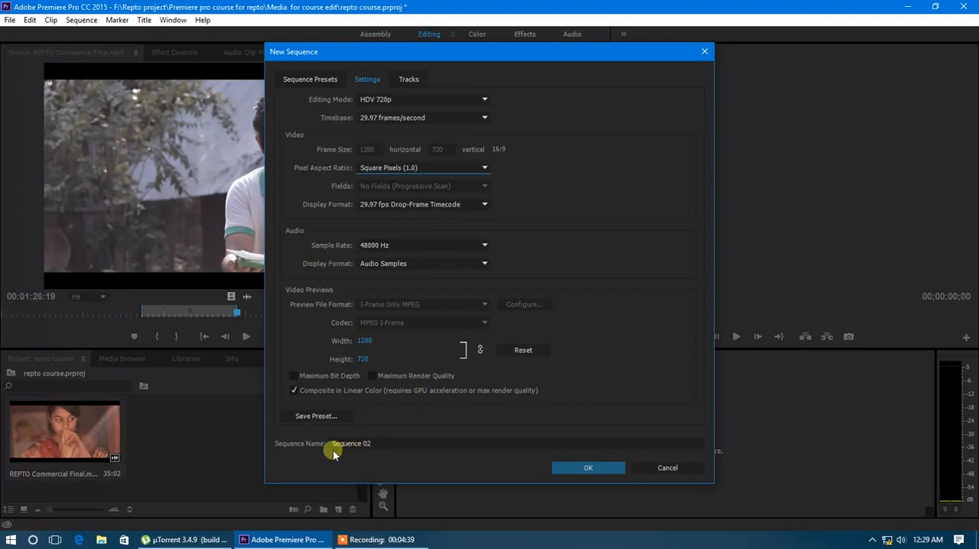
# Name the new sequence abcd
pyautogui.click(377, 443)
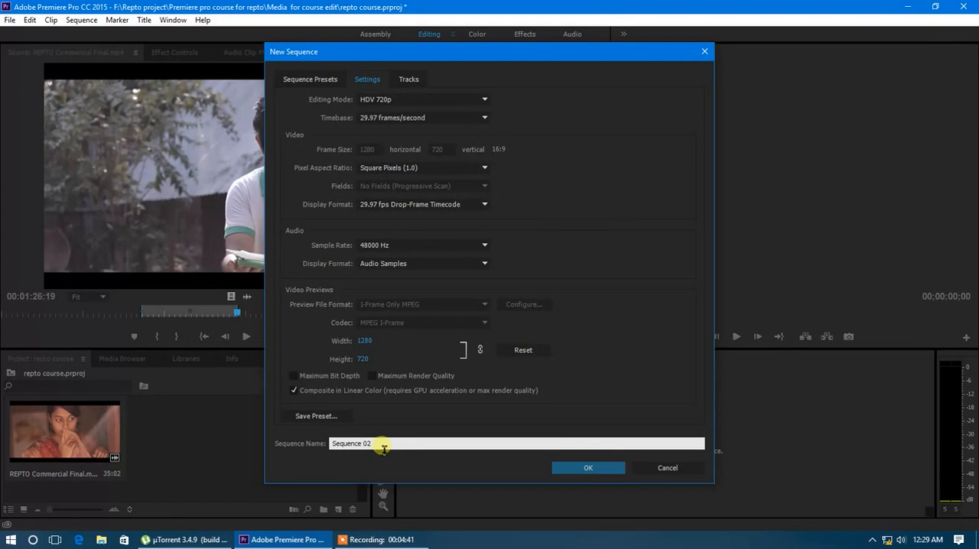
pyautogui.moveTo(379, 445); pyautogui.dragTo(329, 445)
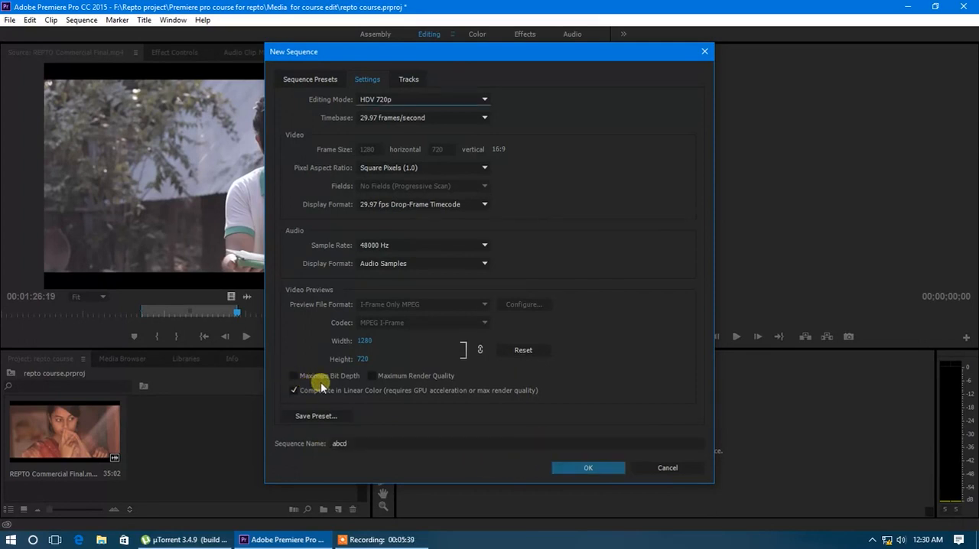
# Toggle the Maximum Render Quality, Maximum Bit Depth and Composite in Linear Color options, and create the sequence
pyautogui.click(371, 376)
pyautogui.click(582, 294)
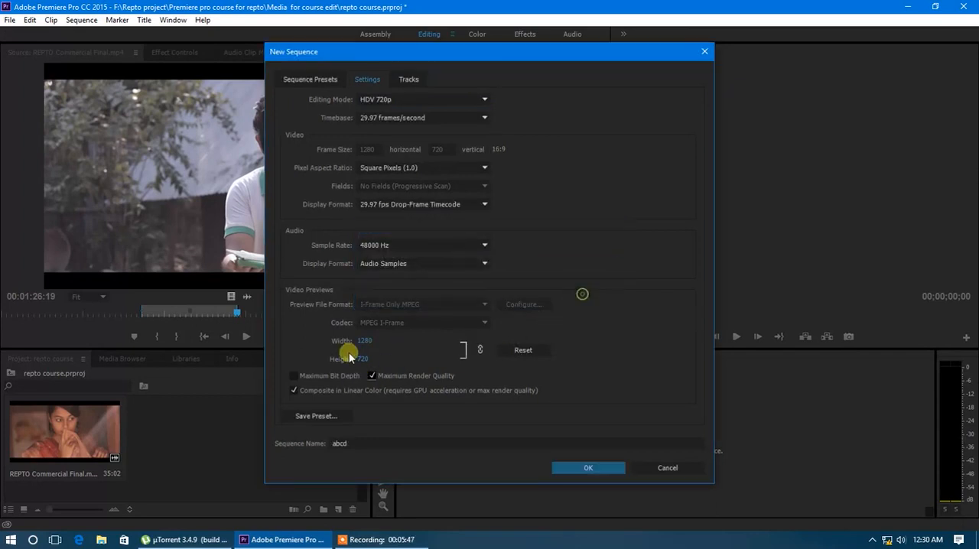
pyautogui.click(296, 377)
pyautogui.click(587, 293)
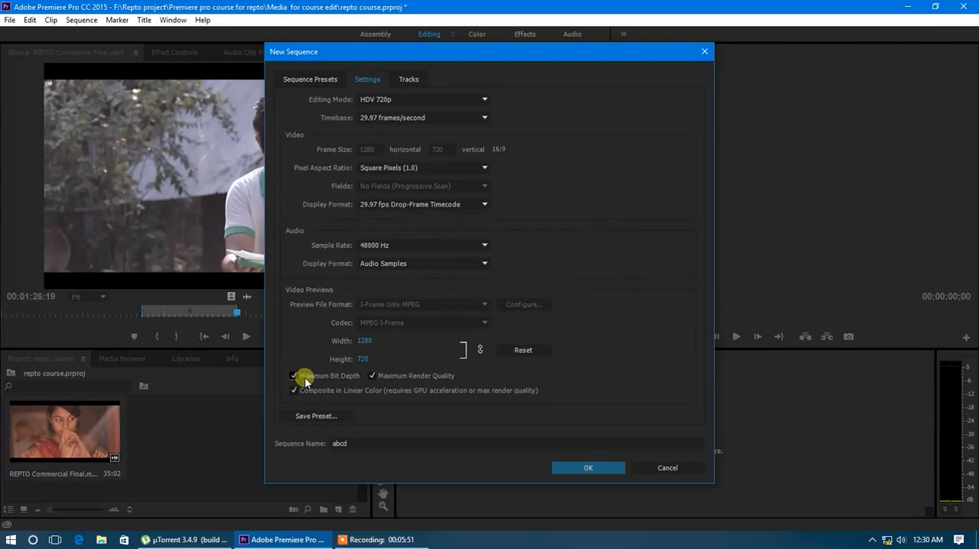
pyautogui.click(296, 390)
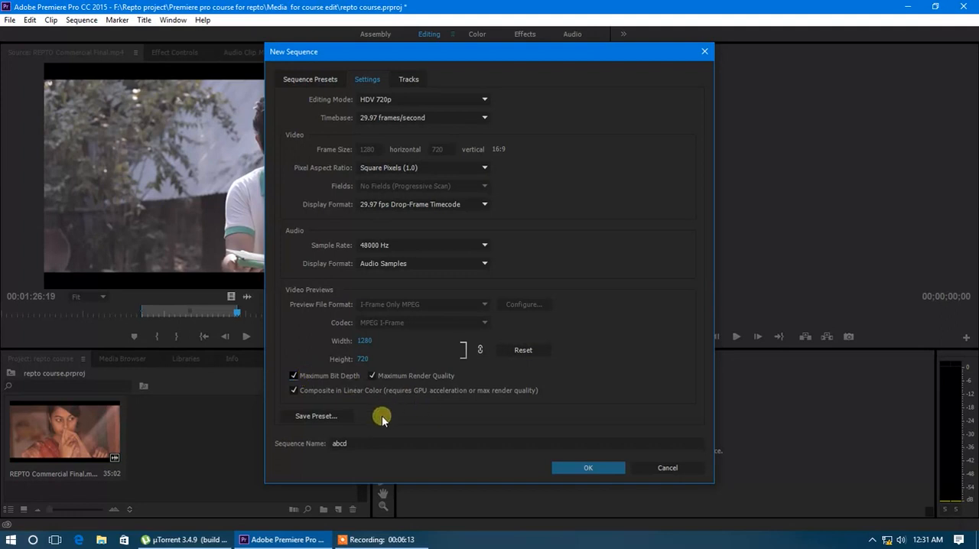
pyautogui.click(569, 471)
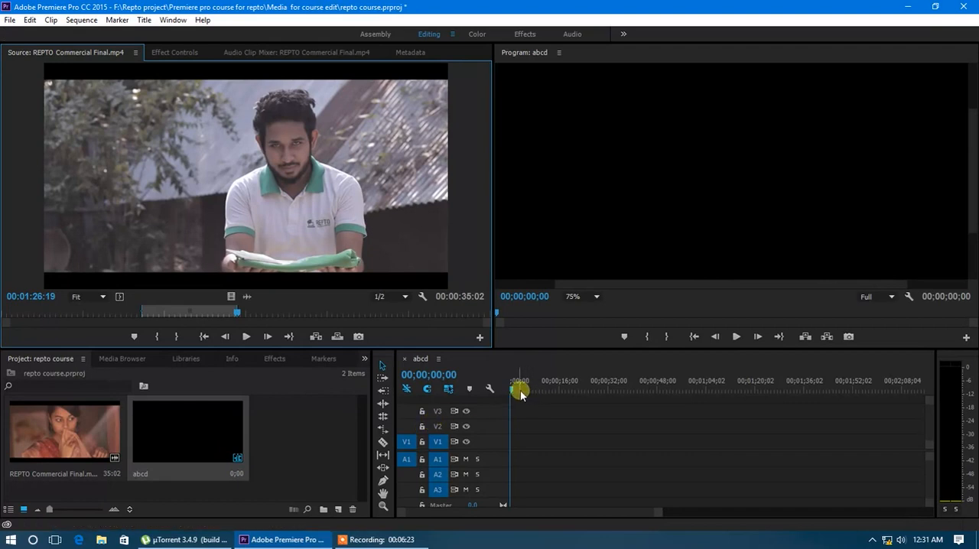
# Scrub the abcd timeline's playhead to 00;00;45;23, back to 00;00;23;17, and settle it at 00;00;26;23
pyautogui.moveTo(514, 390); pyautogui.dragTo(487, 393)
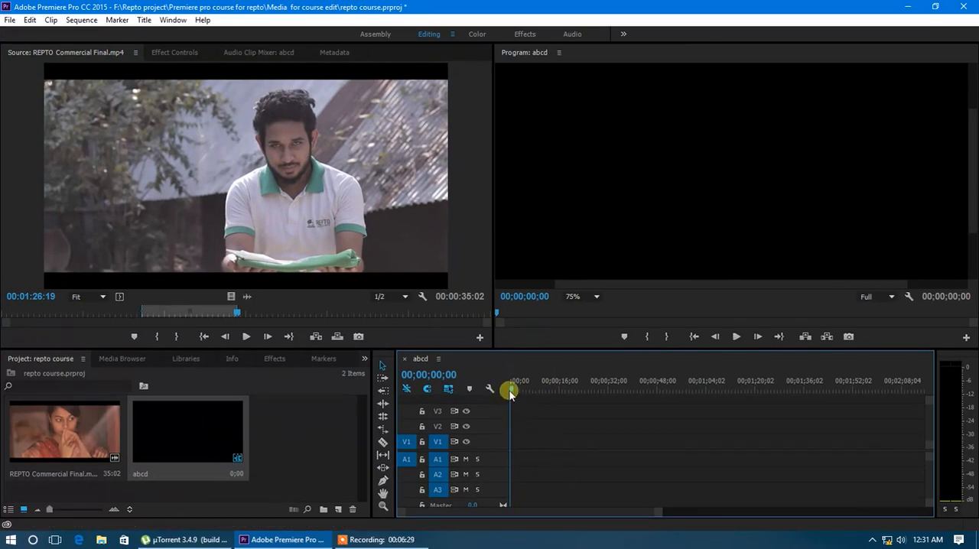
pyautogui.moveTo(545, 395); pyautogui.dragTo(651, 399)
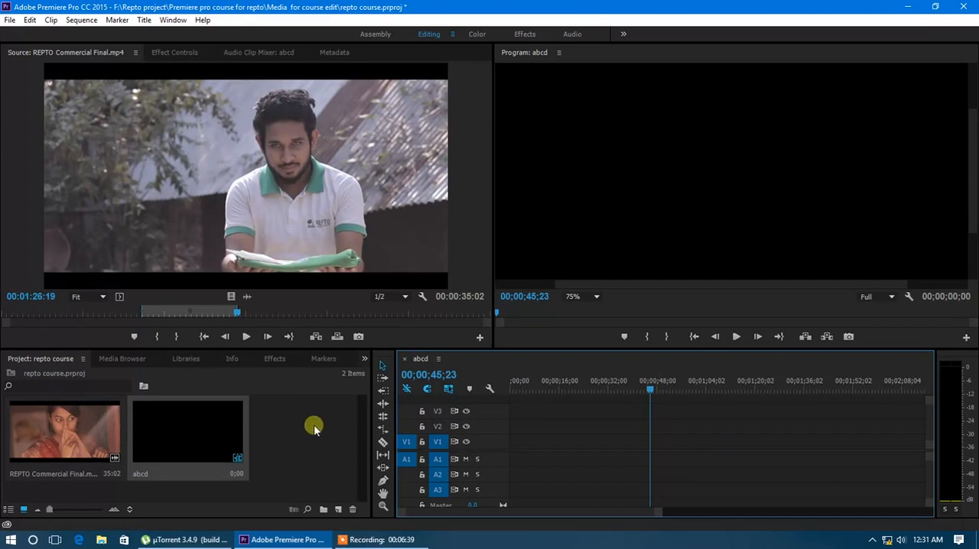
pyautogui.moveTo(650, 390); pyautogui.dragTo(582, 392)
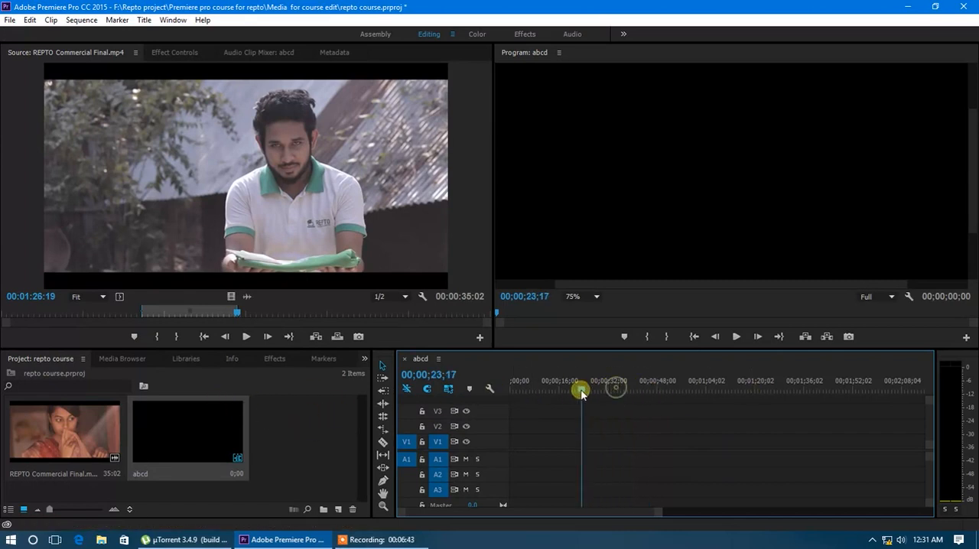
pyautogui.click(289, 428)
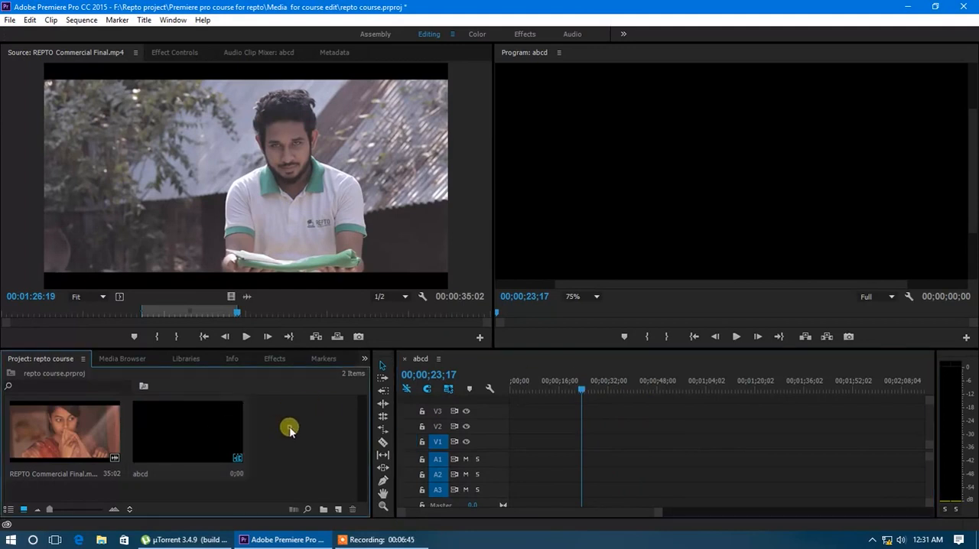
pyautogui.moveTo(579, 392)
pyautogui.mouseDown()
pyautogui.moveTo(517, 398)
pyautogui.moveTo(584, 401)
pyautogui.moveTo(591, 391)
pyautogui.mouseUp()
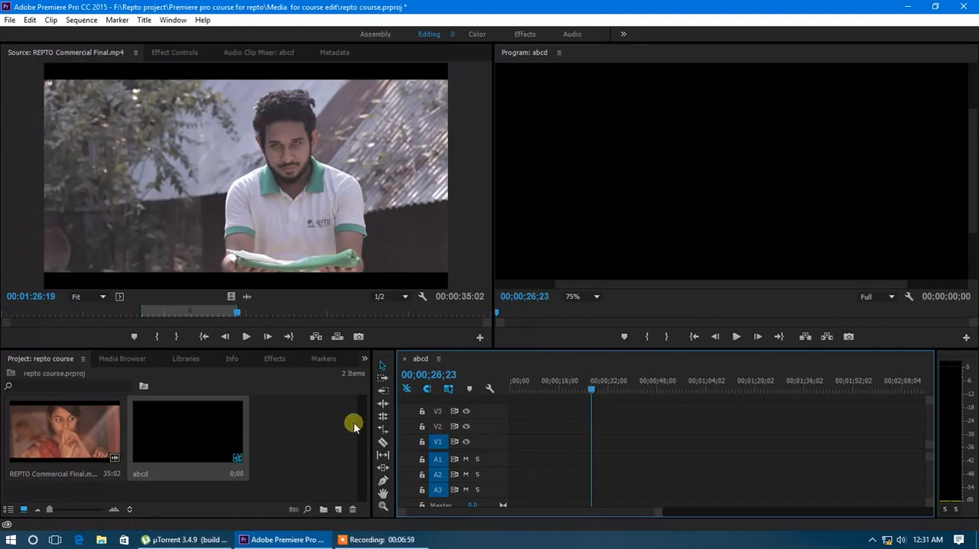
pyautogui.click(237, 444)
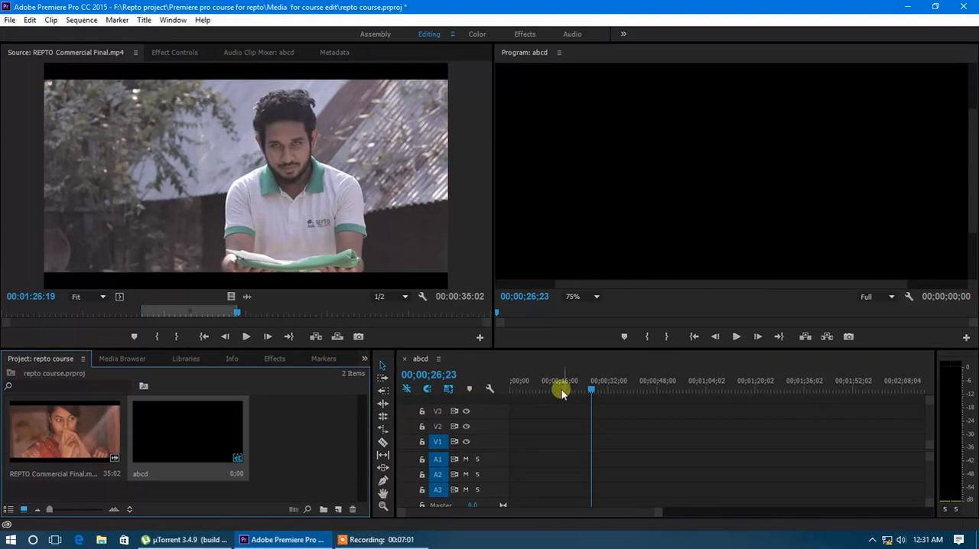
pyautogui.click(267, 454)
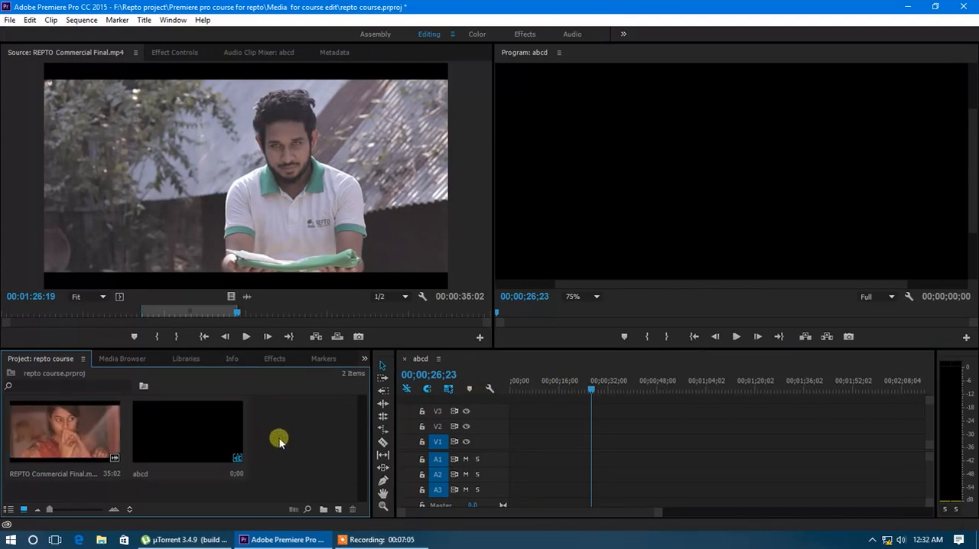
pyautogui.rightClick(272, 454)
pyautogui.click(290, 457)
pyautogui.doubleClick(291, 457)
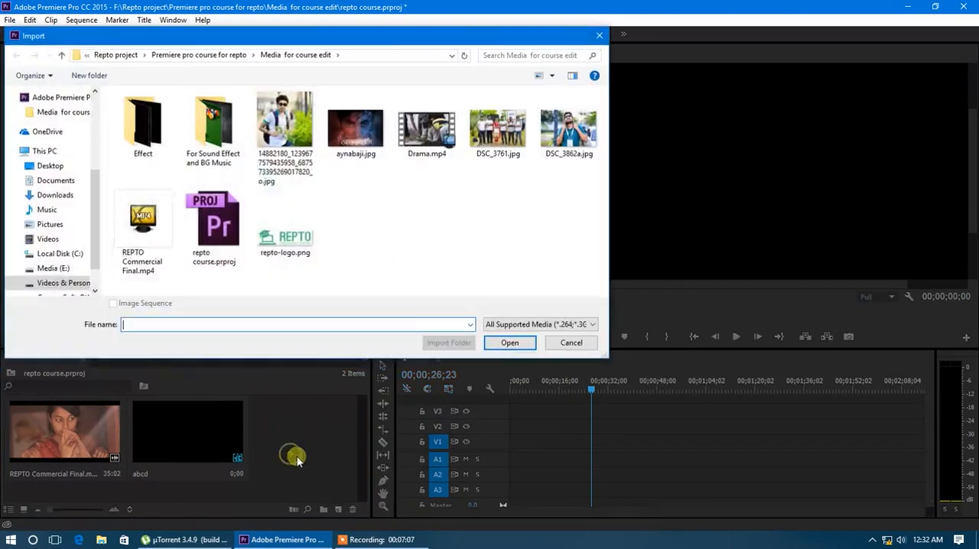
pyautogui.click(601, 35)
# Import Drama.mp4 from the Media for course edit folder into the project
pyautogui.click(10, 19)
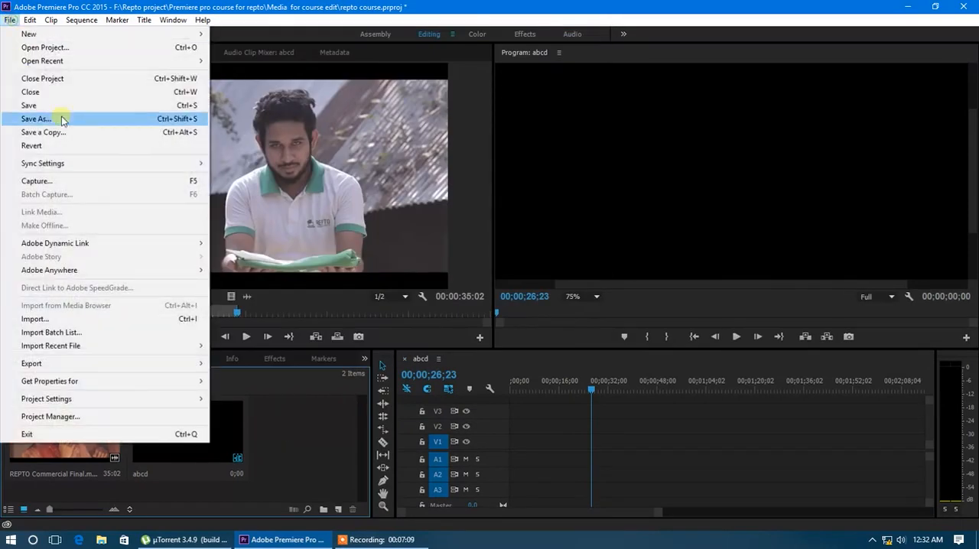
pyautogui.click(71, 321)
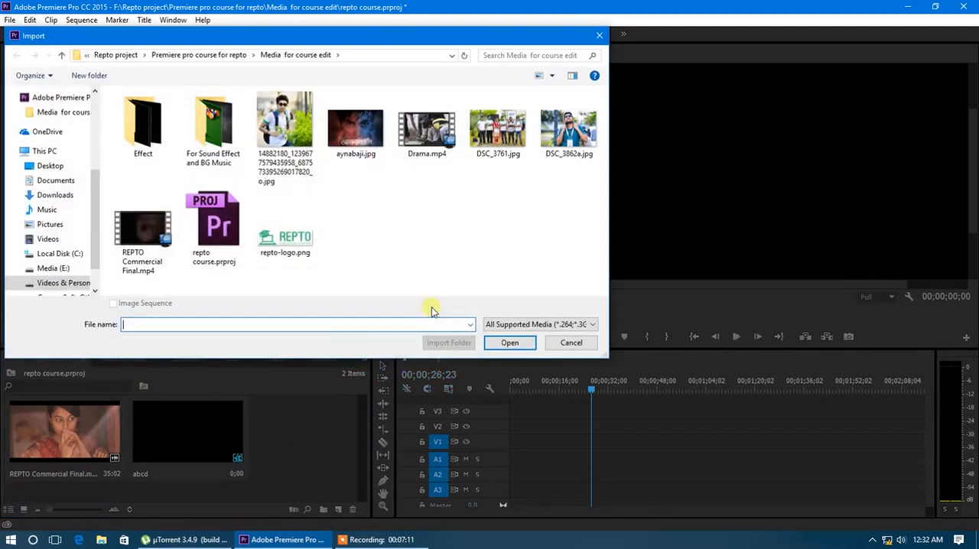
pyautogui.doubleClick(427, 122)
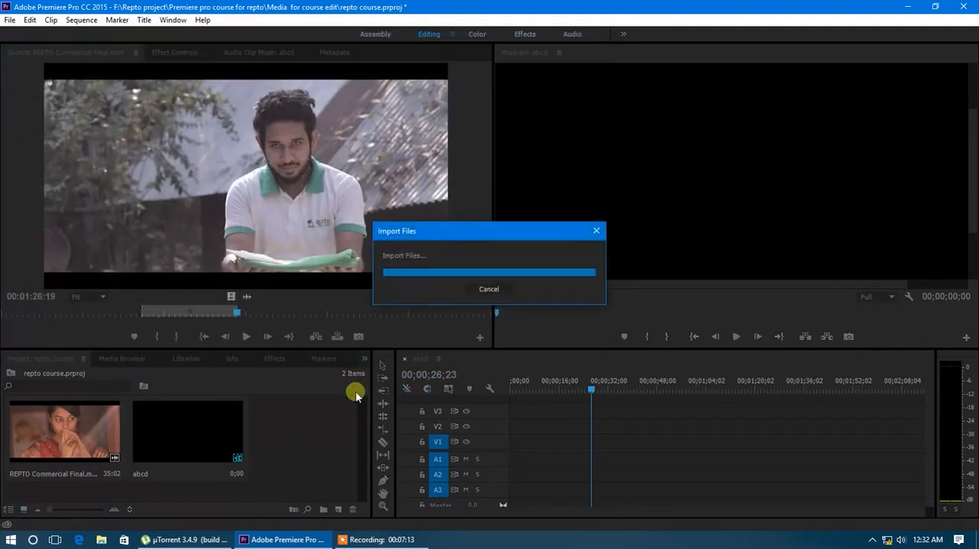
# Import repto-logo.png from the Media for course edit folder into the project
pyautogui.click(10, 21)
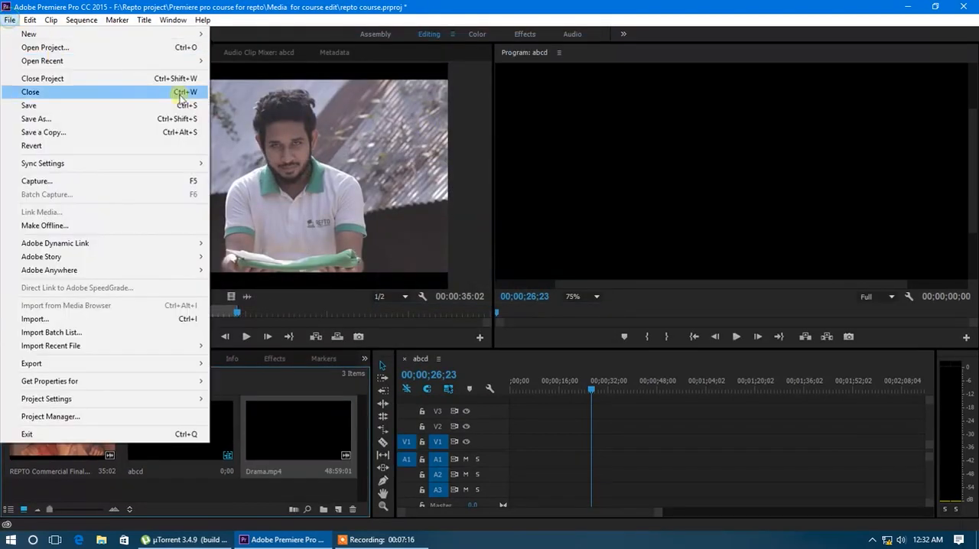
pyautogui.click(118, 319)
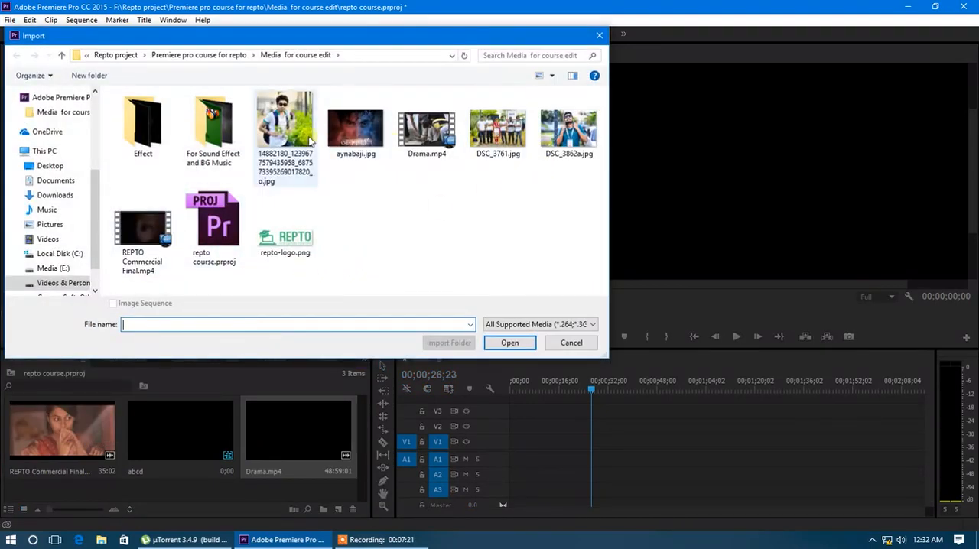
pyautogui.doubleClick(291, 237)
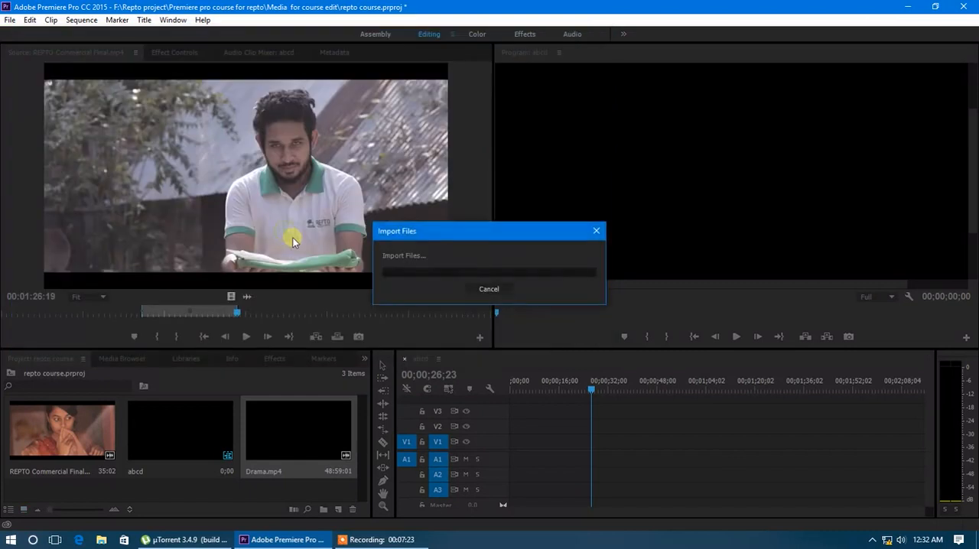
pyautogui.scroll(-1, 195, 453)
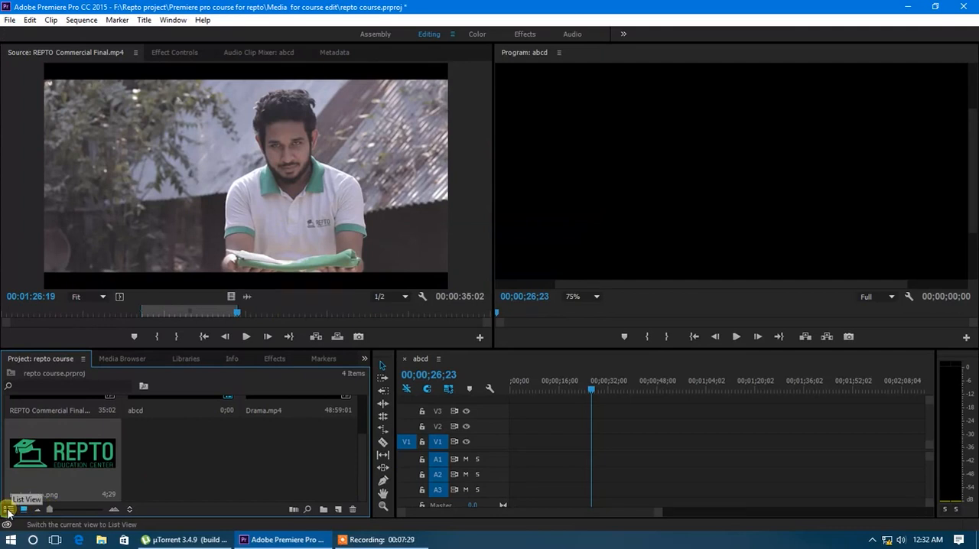
# Switch the project items to list view and go through the listed media
pyautogui.click(8, 510)
pyautogui.click(67, 430)
pyautogui.click(72, 448)
pyautogui.click(71, 460)
pyautogui.click(74, 472)
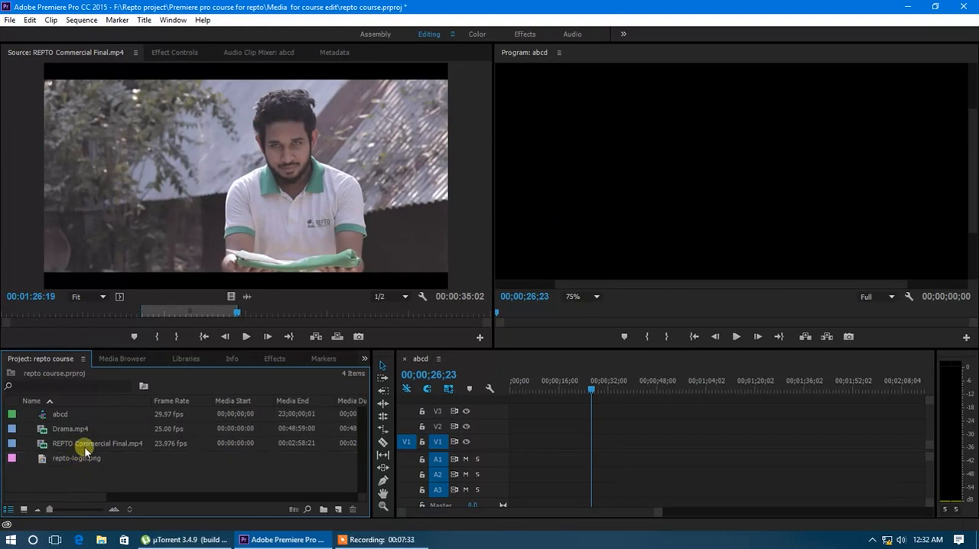
# Place Drama.mp4 on video track V1 at the start of the abcd timeline
pyautogui.moveTo(68, 430); pyautogui.dragTo(510, 445)
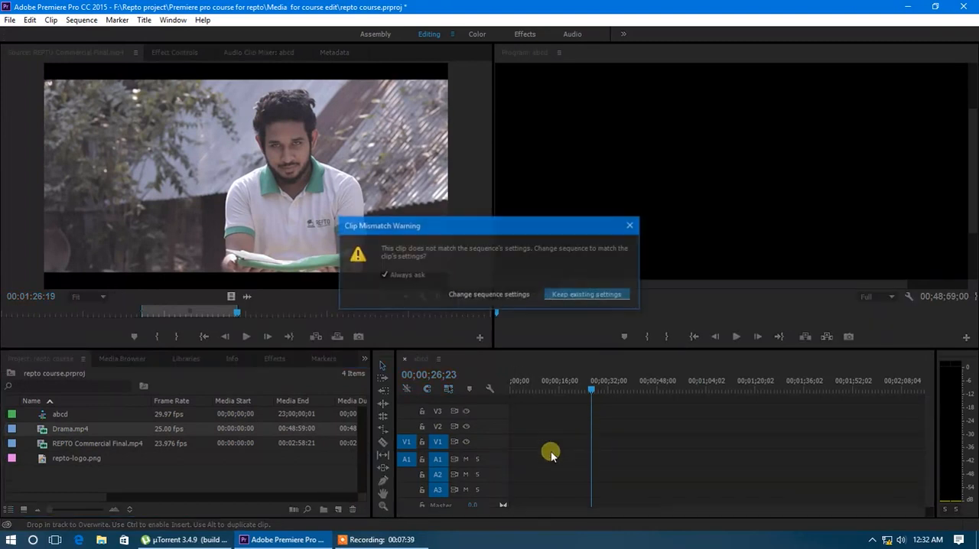